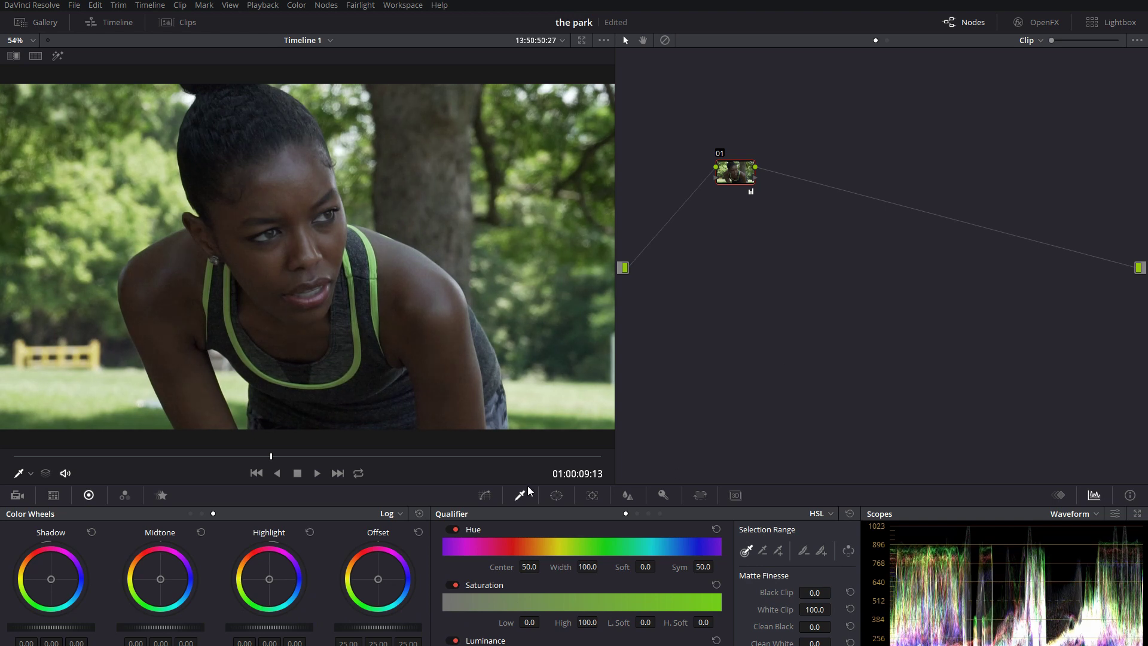
# Add a midtone and a shadow point to node 01's custom curve and pull the shadows down slightly for contrast.
pyautogui.click(484, 495)
pyautogui.click(615, 513)
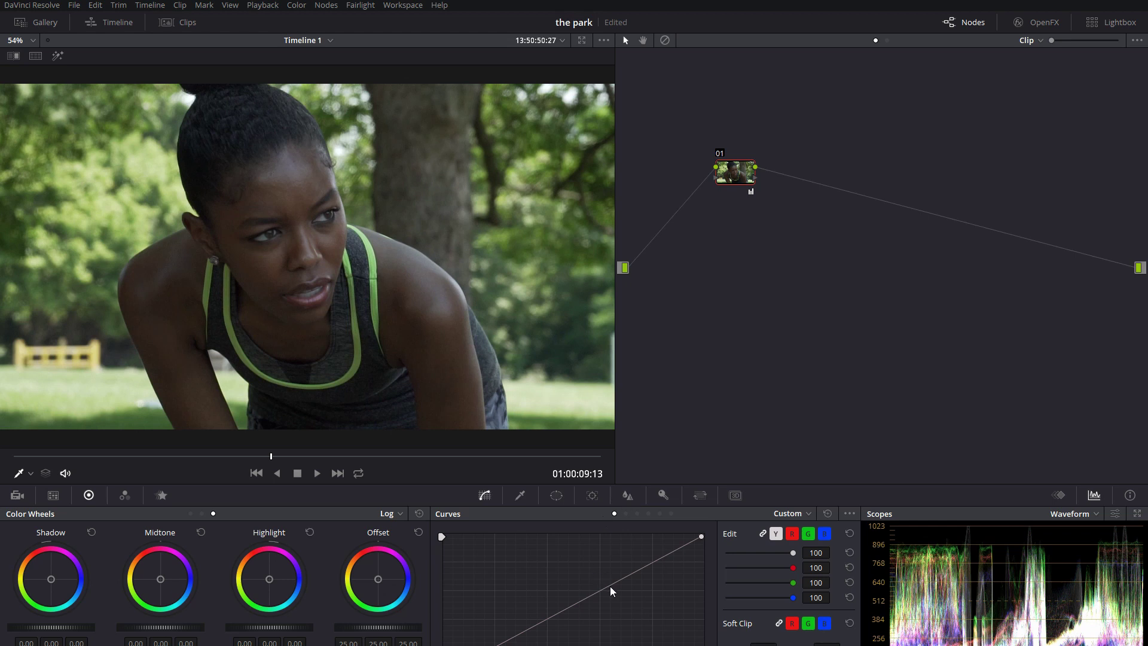
pyautogui.moveTo(611, 586); pyautogui.dragTo(610, 583)
pyautogui.moveTo(545, 625); pyautogui.dragTo(549, 627)
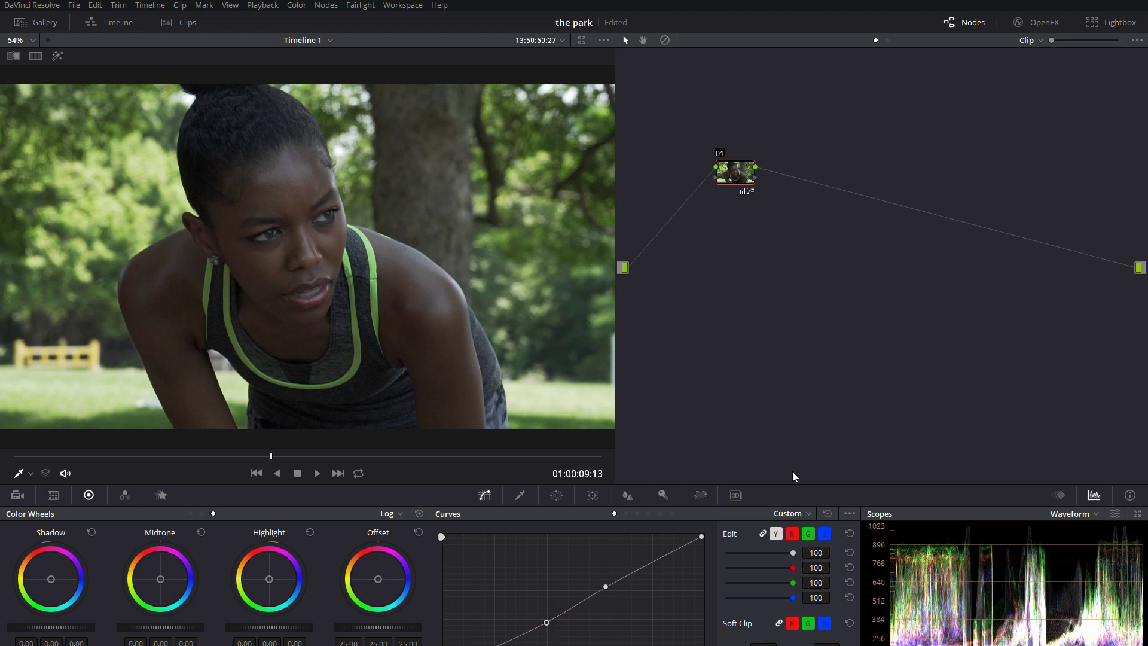
# Add a serial node after node 01 and a parallel node beneath that new node.
pyautogui.hotkey('alt', 's')
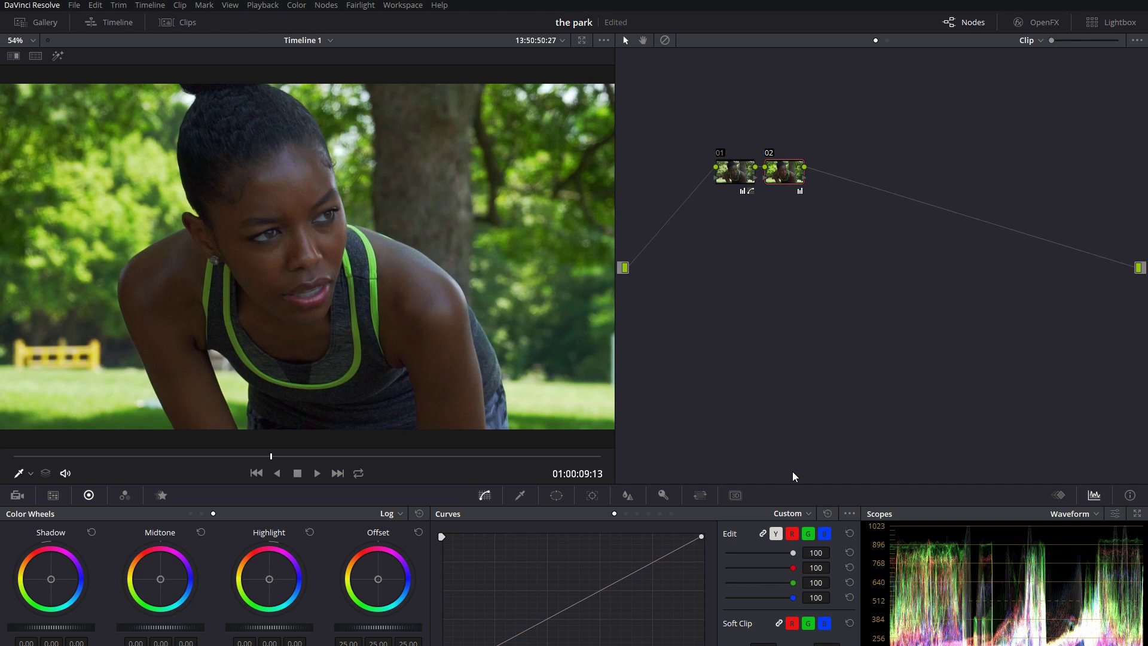
pyautogui.hotkey('alt', 'p')
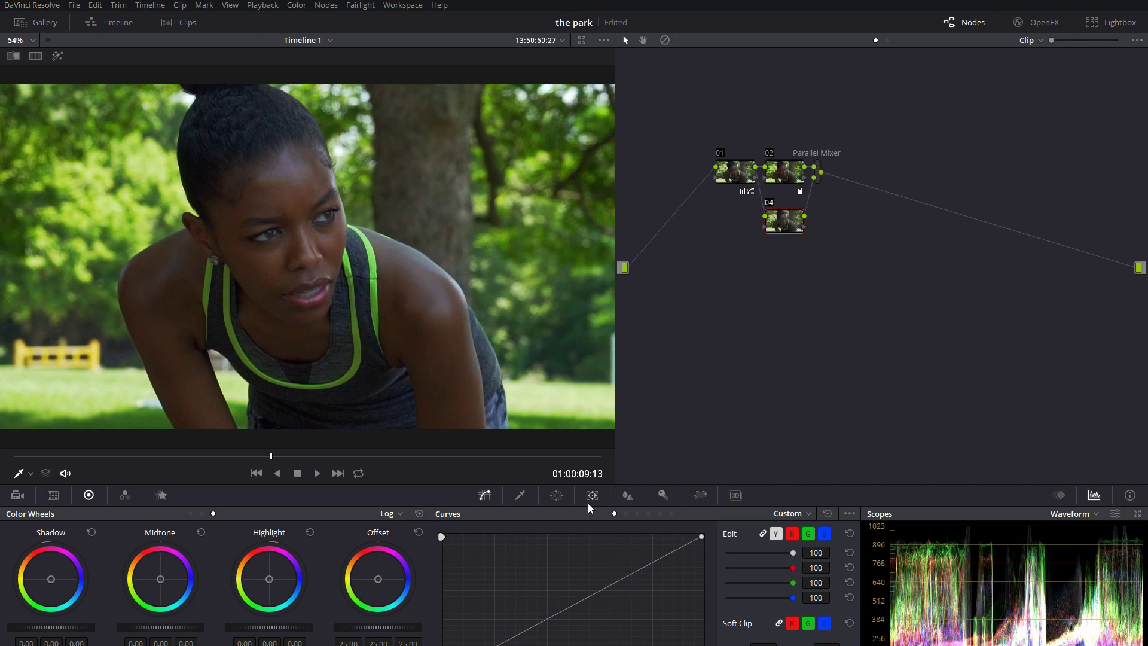
# Create a small circular window on node 04 and place it over the woman's upper arm.
pyautogui.click(556, 496)
pyautogui.click(458, 591)
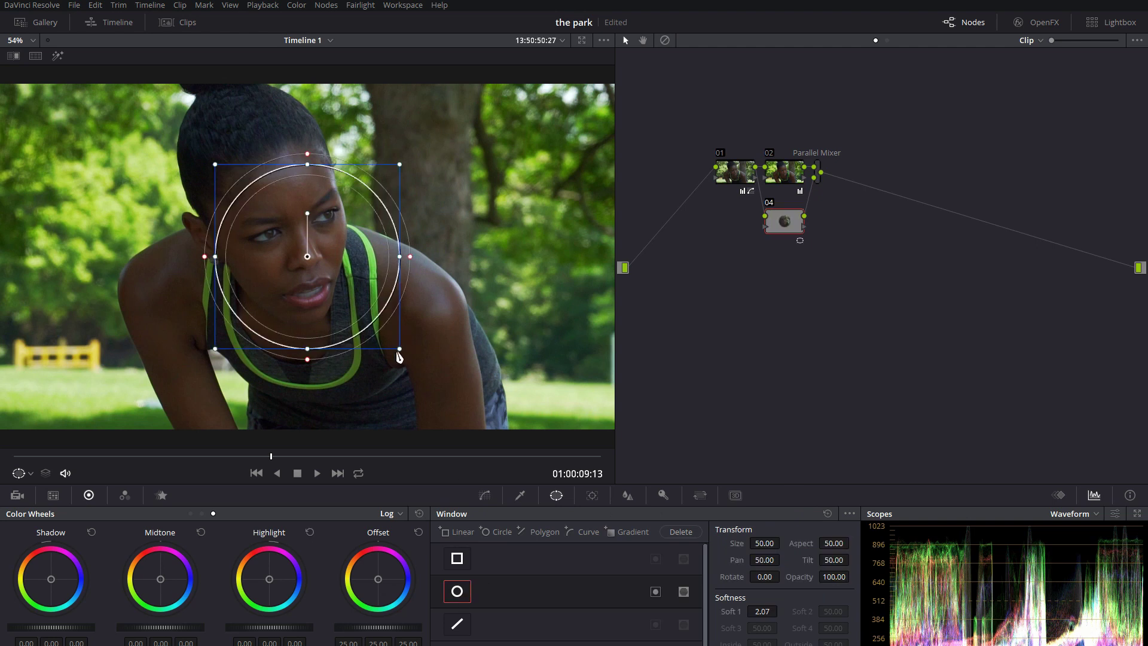
pyautogui.moveTo(307, 260); pyautogui.dragTo(443, 371)
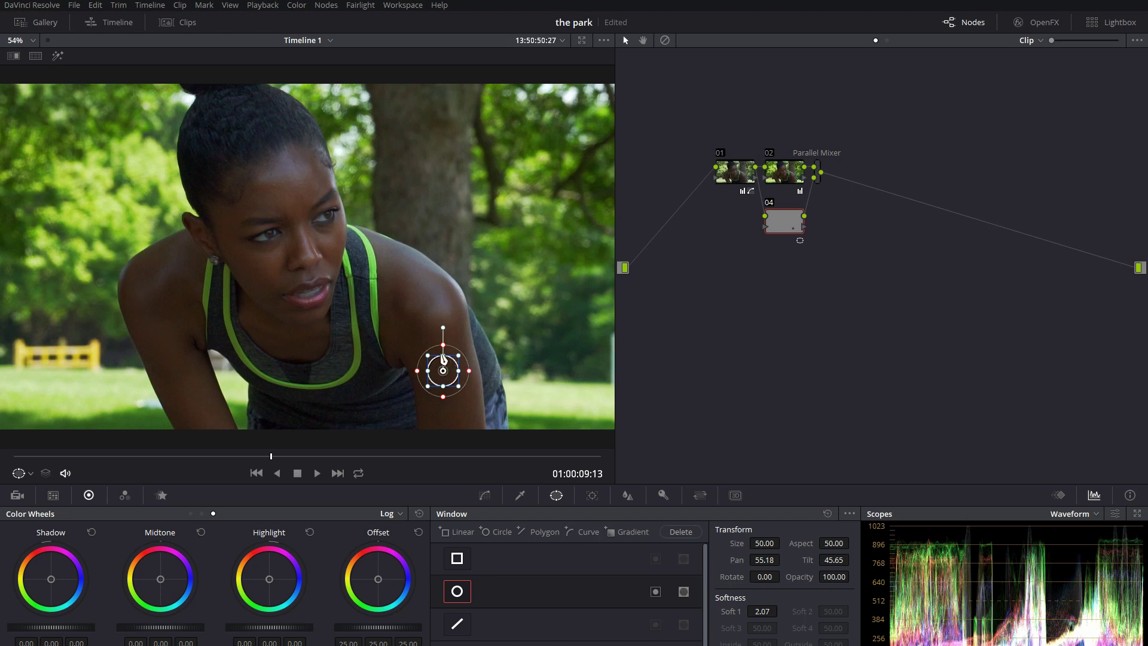
# Isolate the windowed skin with Highlight and examine it on the Vectorscope against the skin tone indicator.
pyautogui.click(58, 56)
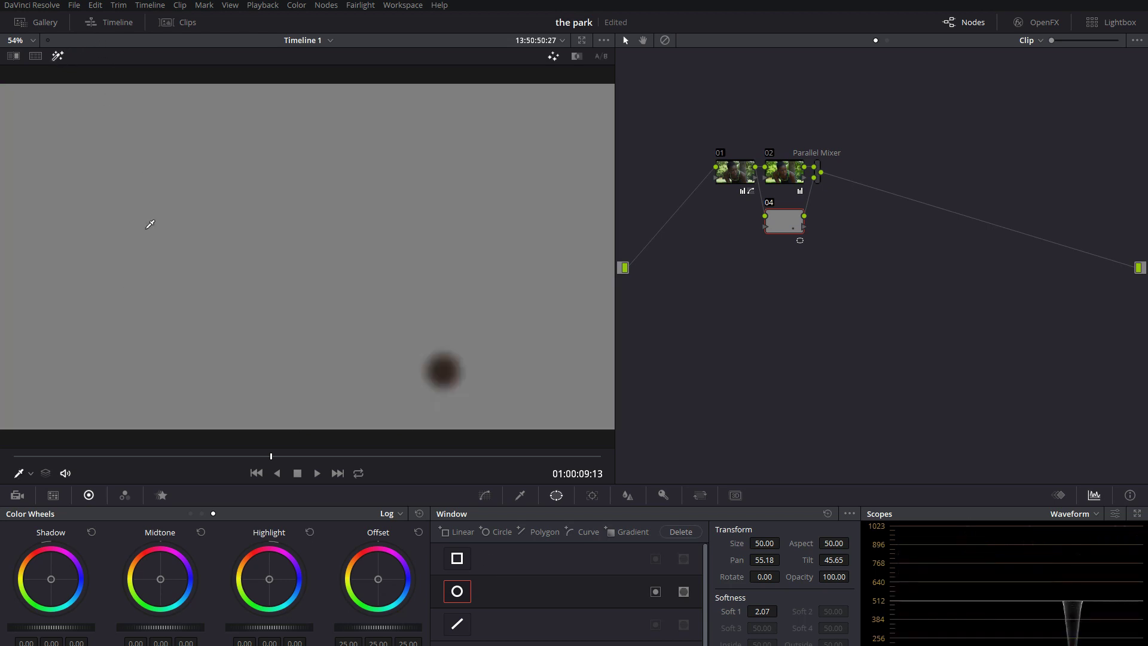
pyautogui.click(1082, 515)
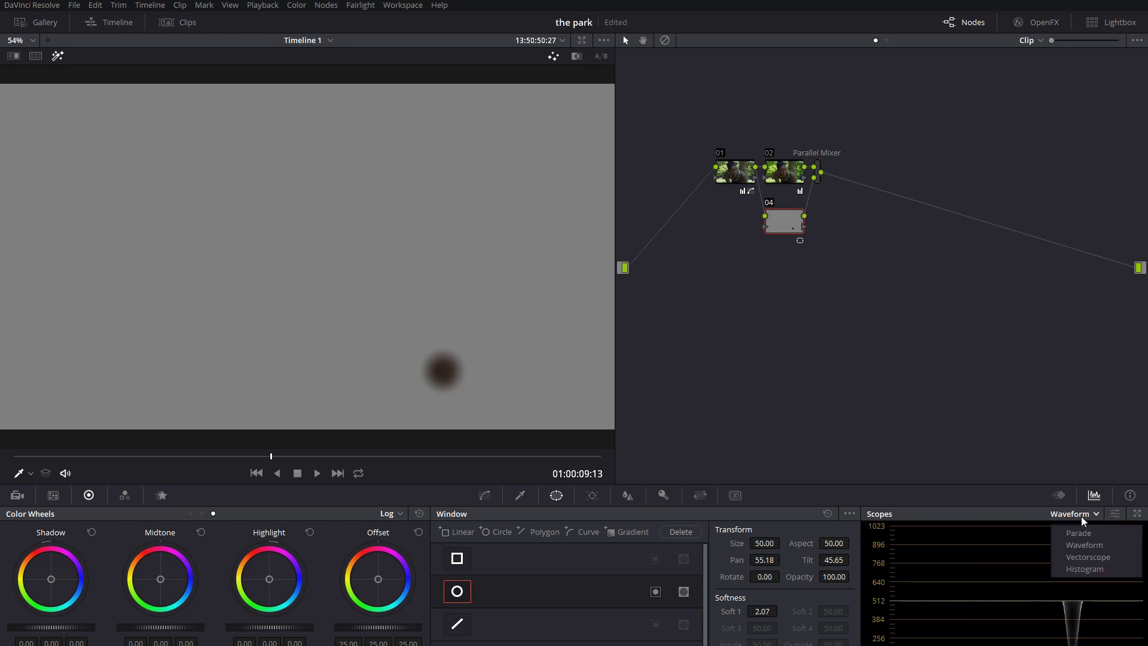
pyautogui.click(1101, 559)
pyautogui.click(1114, 515)
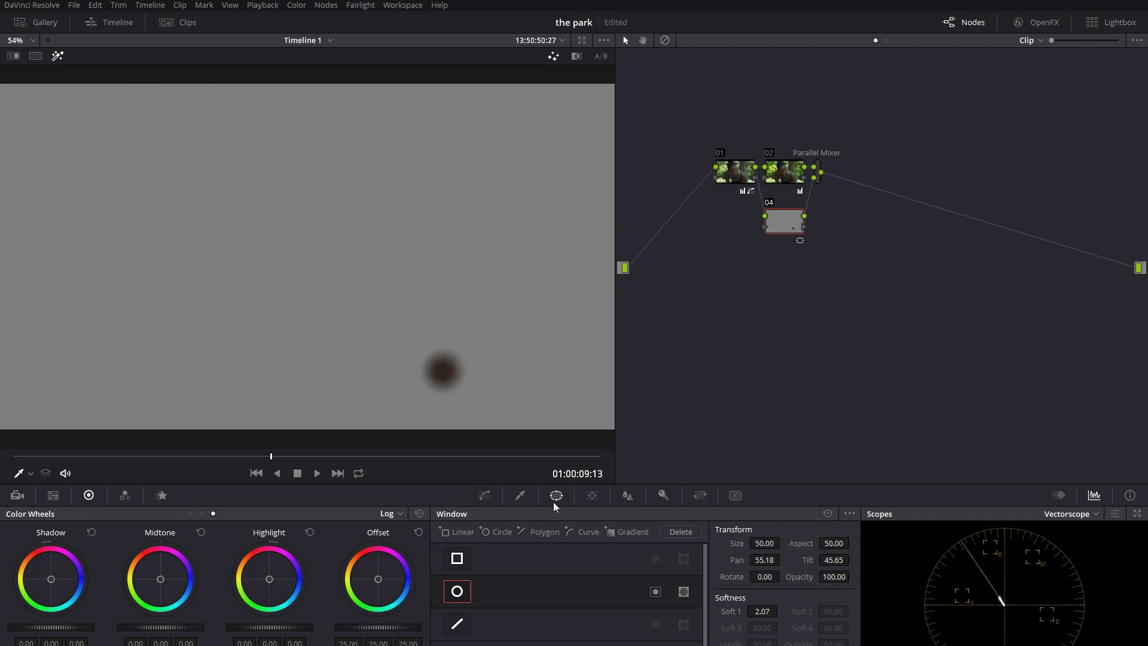
pyautogui.click(1116, 514)
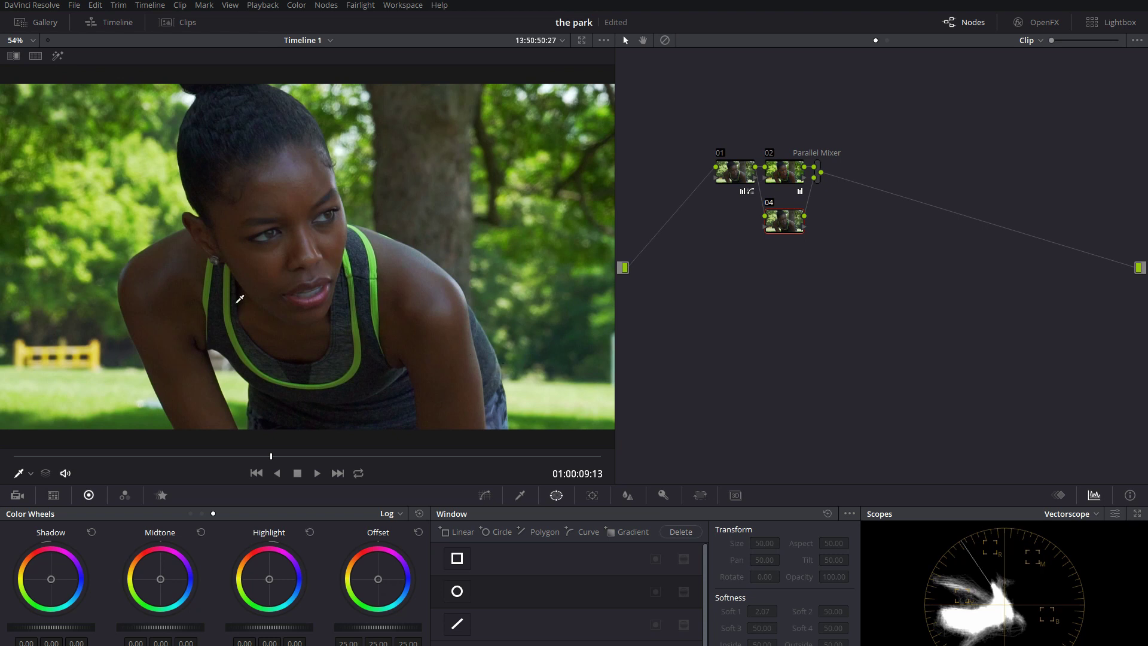
# At 01:00:07:00, sample the shiny skin on the woman's face with node 04's HSL qualifier and highlight the selection.
pyautogui.moveTo(298, 460)
pyautogui.mouseDown()
pyautogui.moveTo(365, 461)
pyautogui.moveTo(317, 459)
pyautogui.mouseUp()
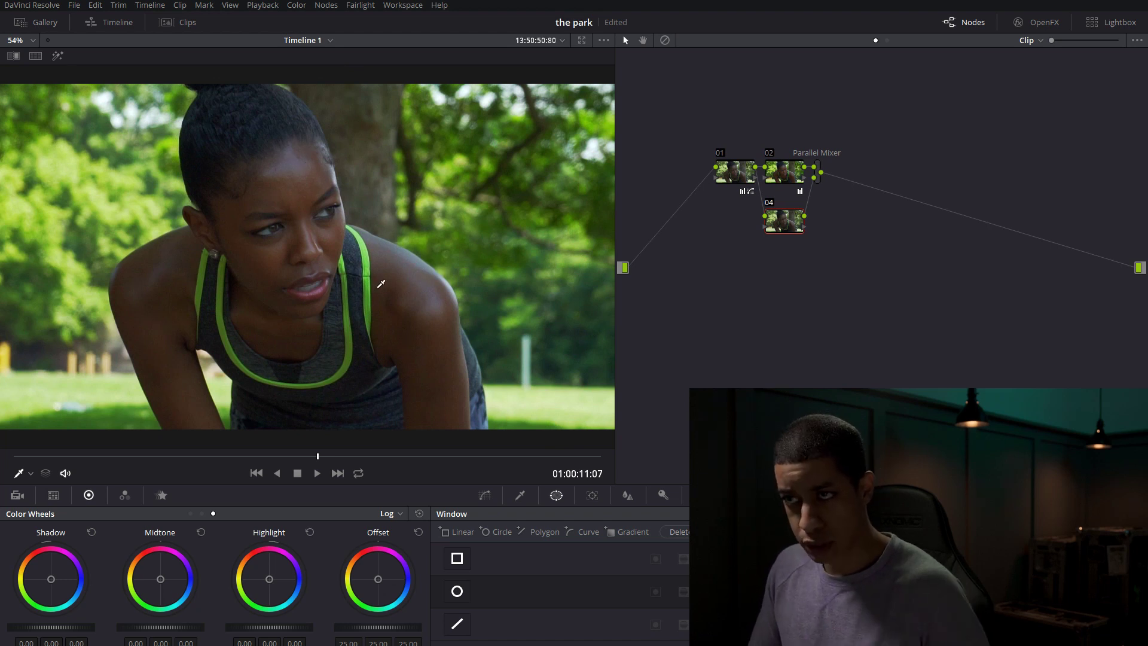
pyautogui.moveTo(360, 455); pyautogui.dragTo(199, 467)
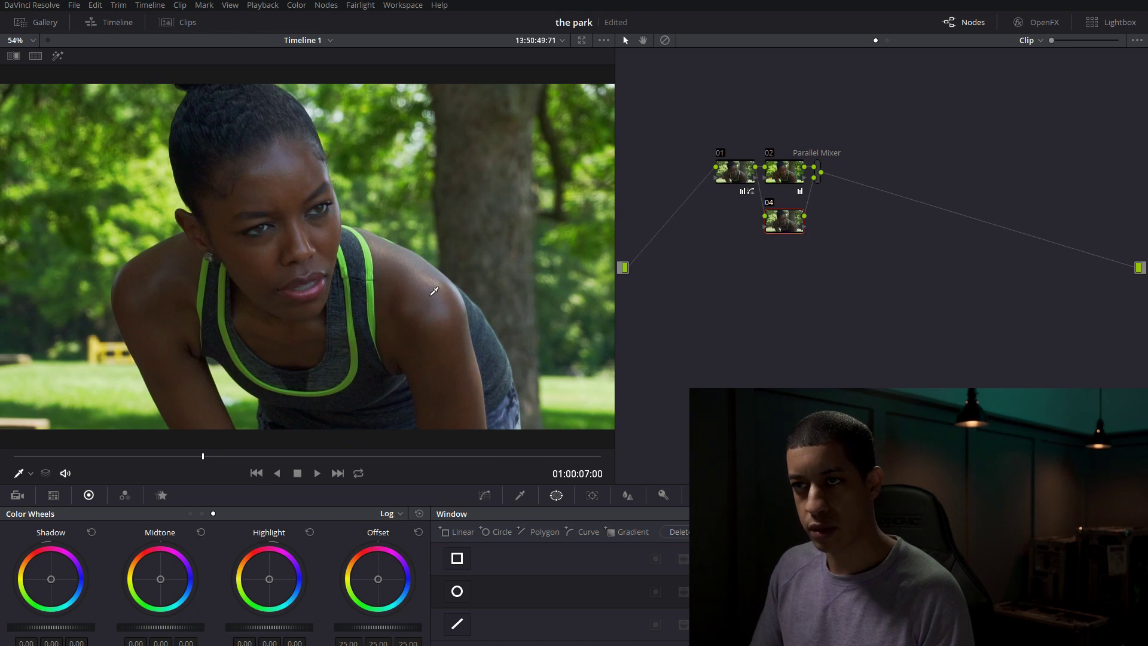
pyautogui.moveTo(787, 220); pyautogui.dragTo(790, 229)
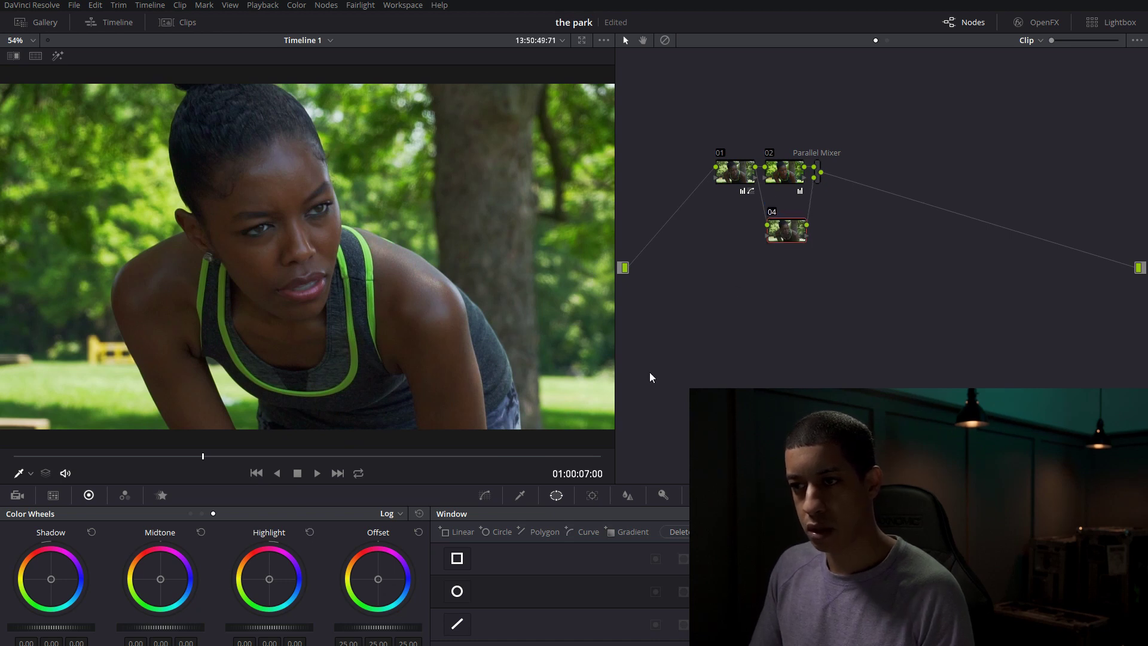
pyautogui.click(520, 495)
pyautogui.scroll(2, 309, 281)
pyautogui.scroll(2, 308, 281)
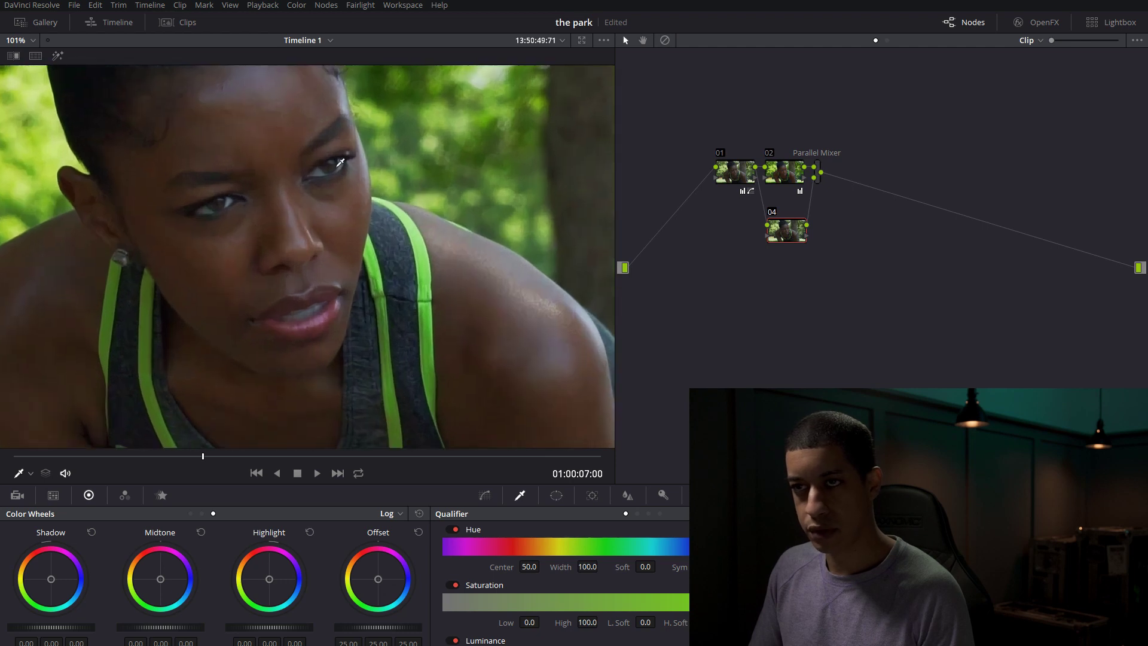
pyautogui.click(330, 212)
pyautogui.hotkey('shift', 'h')
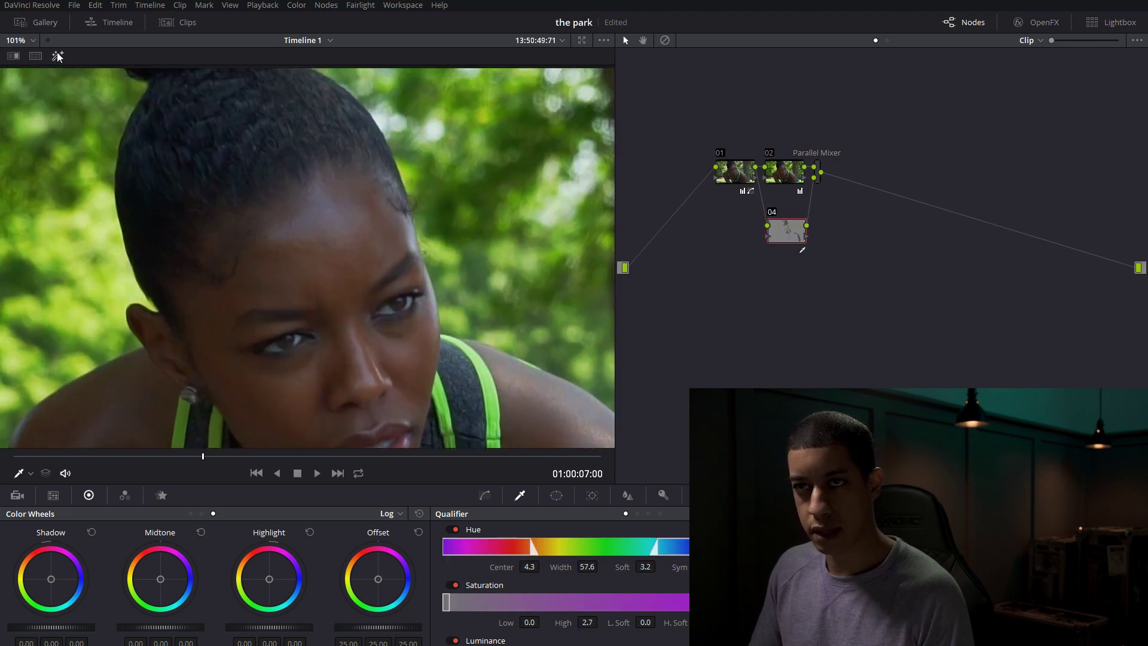
# Exclude Hue from node 04's qualifier and turn off the highlight view.
pyautogui.scroll(-3, 443, 356)
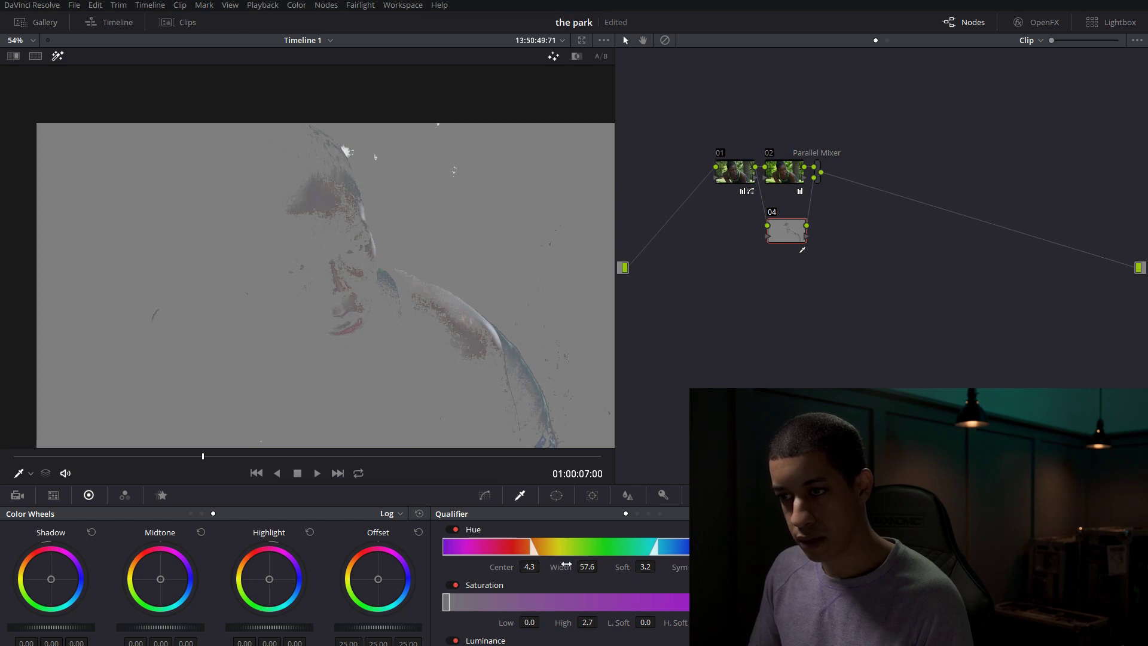
pyautogui.click(453, 531)
pyautogui.click(58, 55)
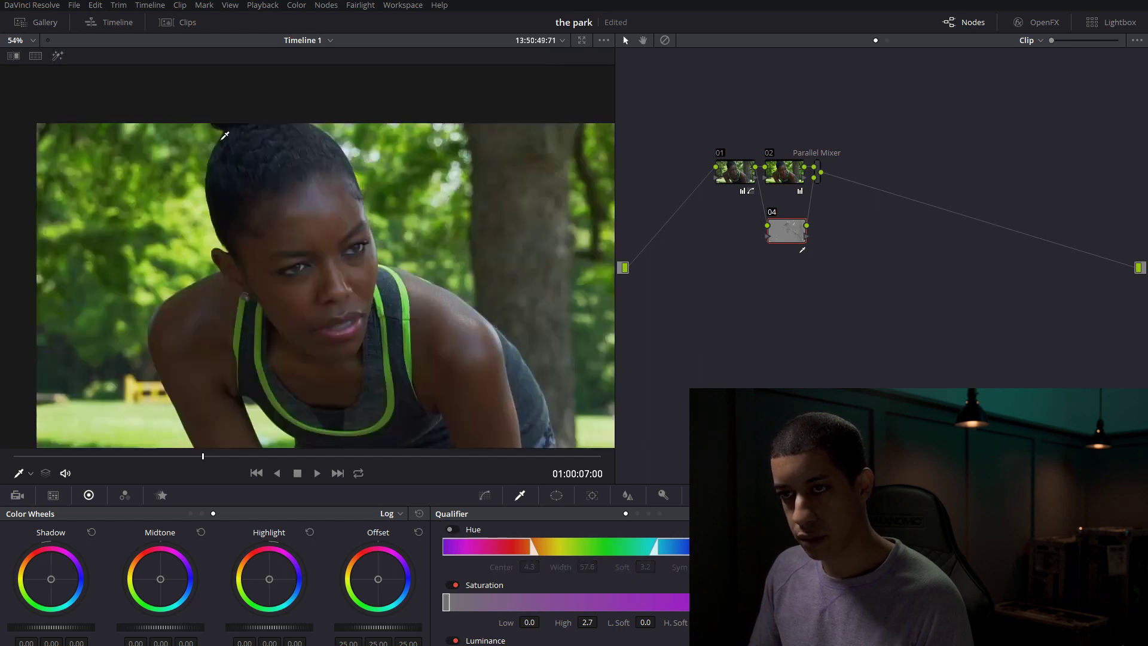
# Warm node 04's skin highlights with the primaries wheels, shifting Gain to red 1.04, green 0.97, blue 0.94 and pushing Gamma toward orange.
pyautogui.hotkey('alt', 'z')
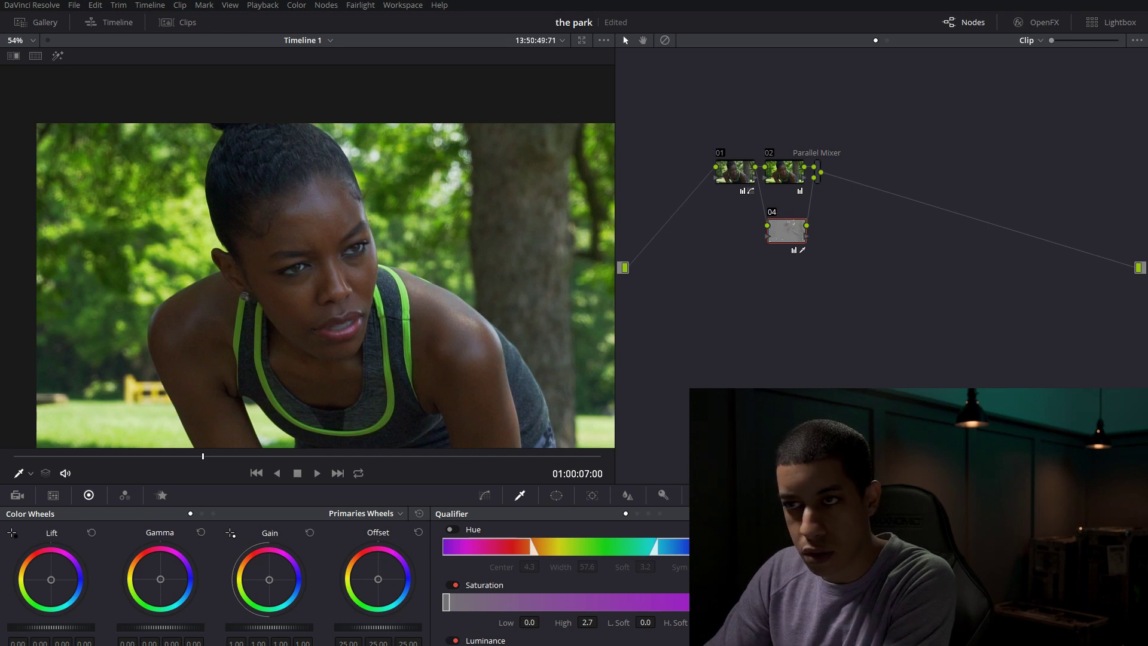
pyautogui.moveTo(269, 579); pyautogui.dragTo(269, 578)
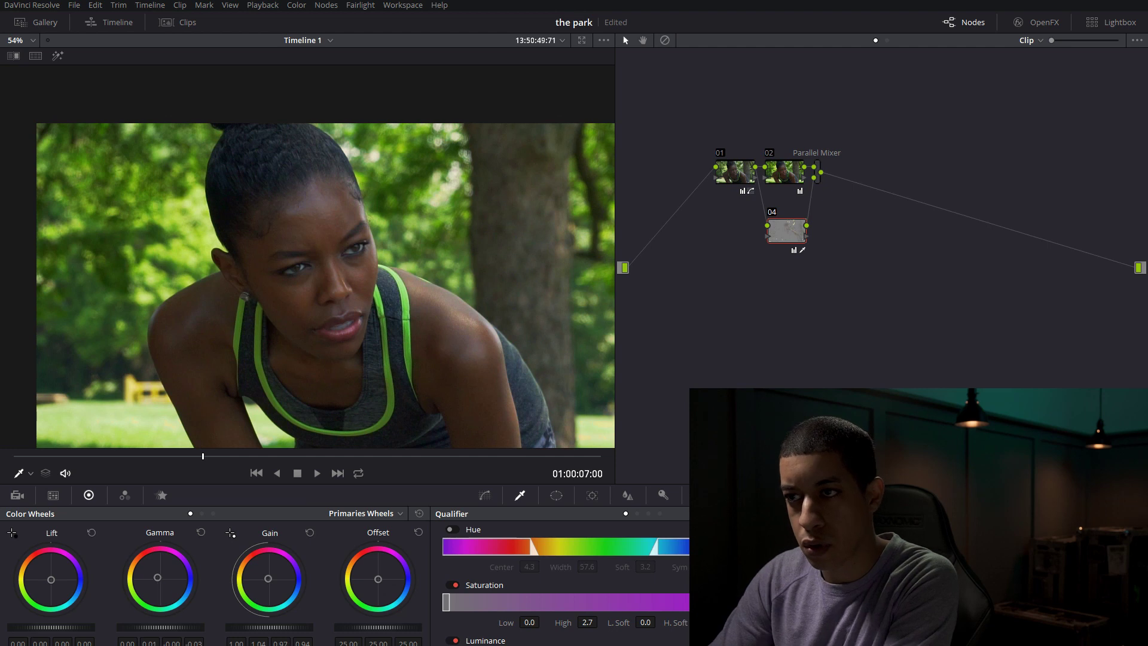
pyautogui.moveTo(160, 579); pyautogui.dragTo(156, 578)
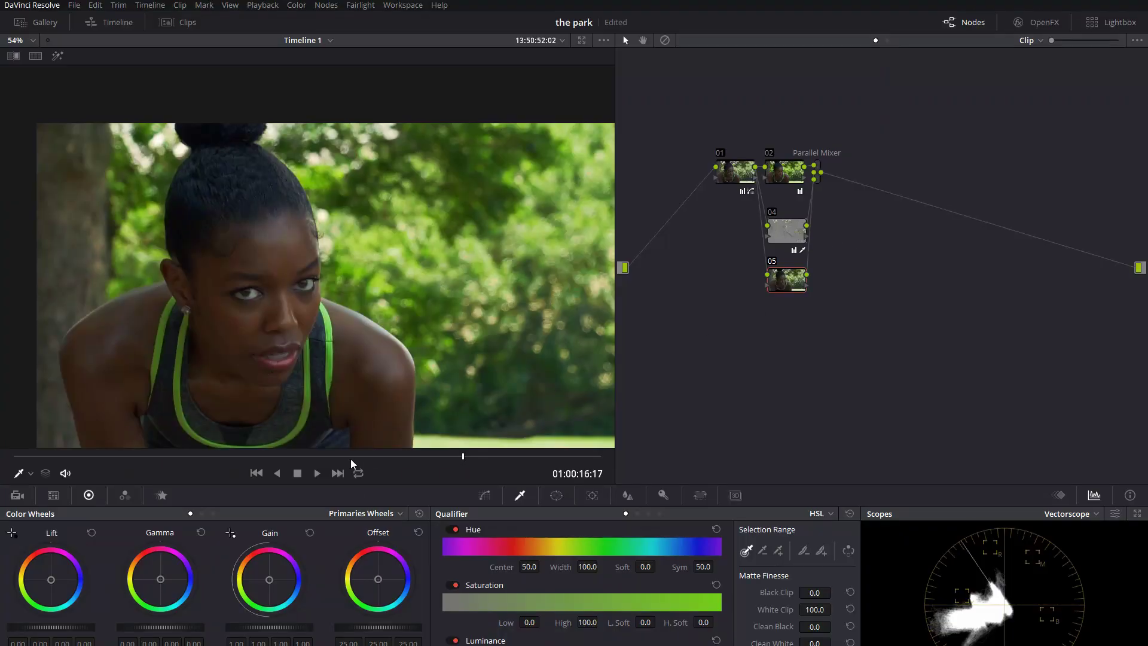
# At 01:00:15:04, turn on Highlight for node 05 and switch its qualifier to LUM.
pyautogui.moveTo(350, 458); pyautogui.dragTo(425, 476)
pyautogui.click(65, 57)
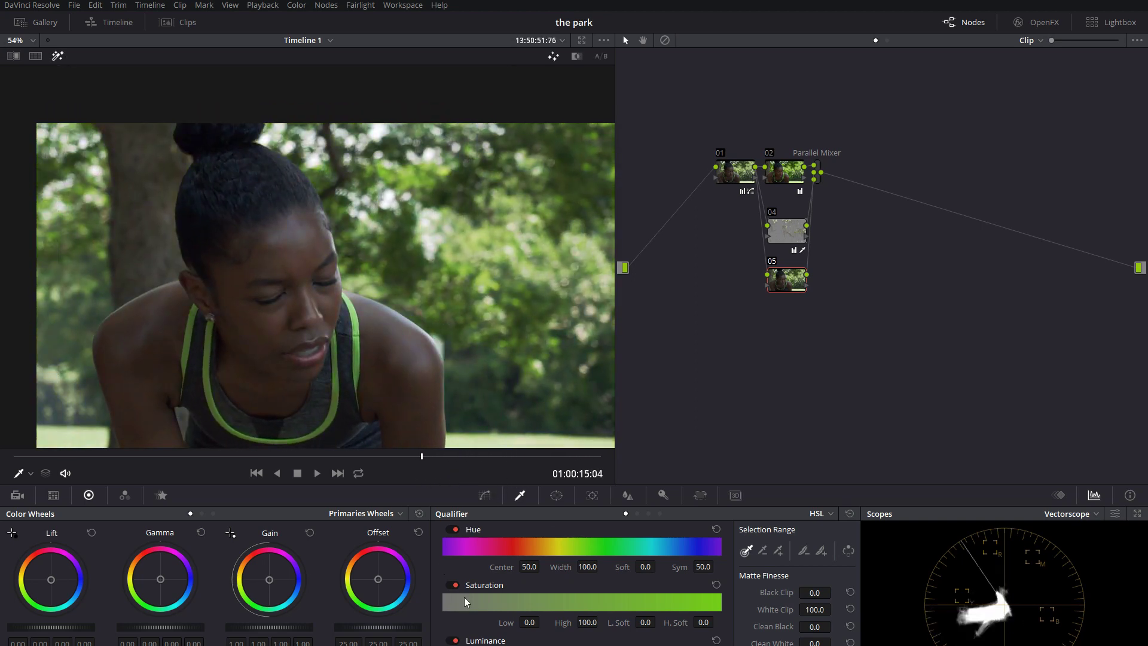
pyautogui.click(649, 514)
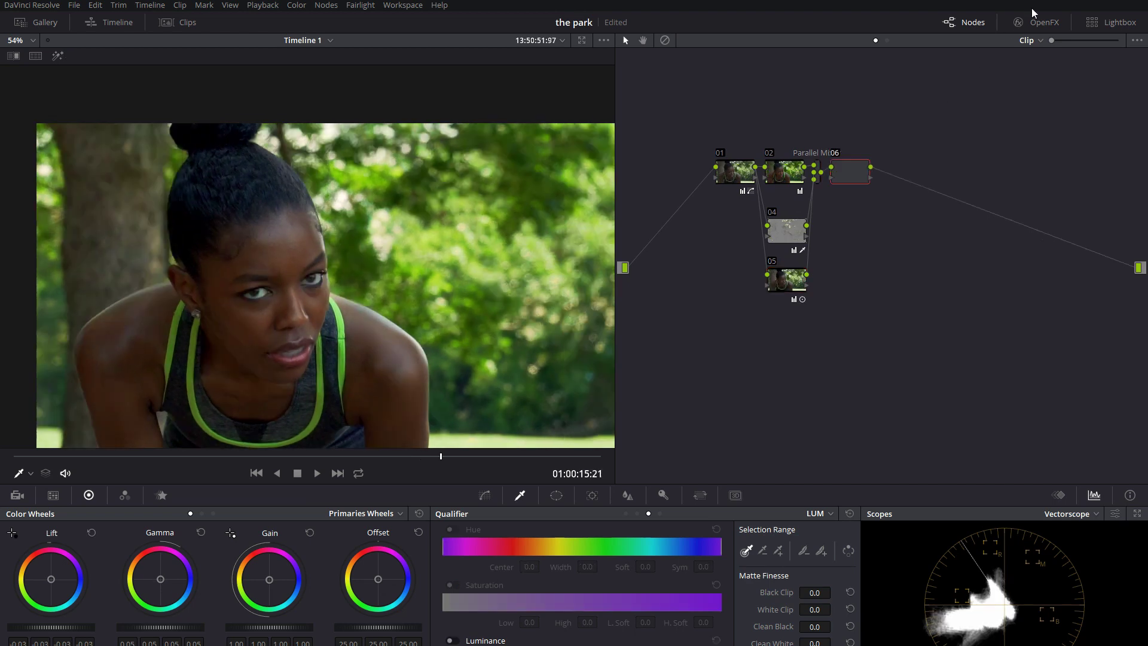
# Search the OpenFX library for "co" and apply False Color 3.8 (timeinpixels.com) GPU to node 06.
pyautogui.click(1036, 22)
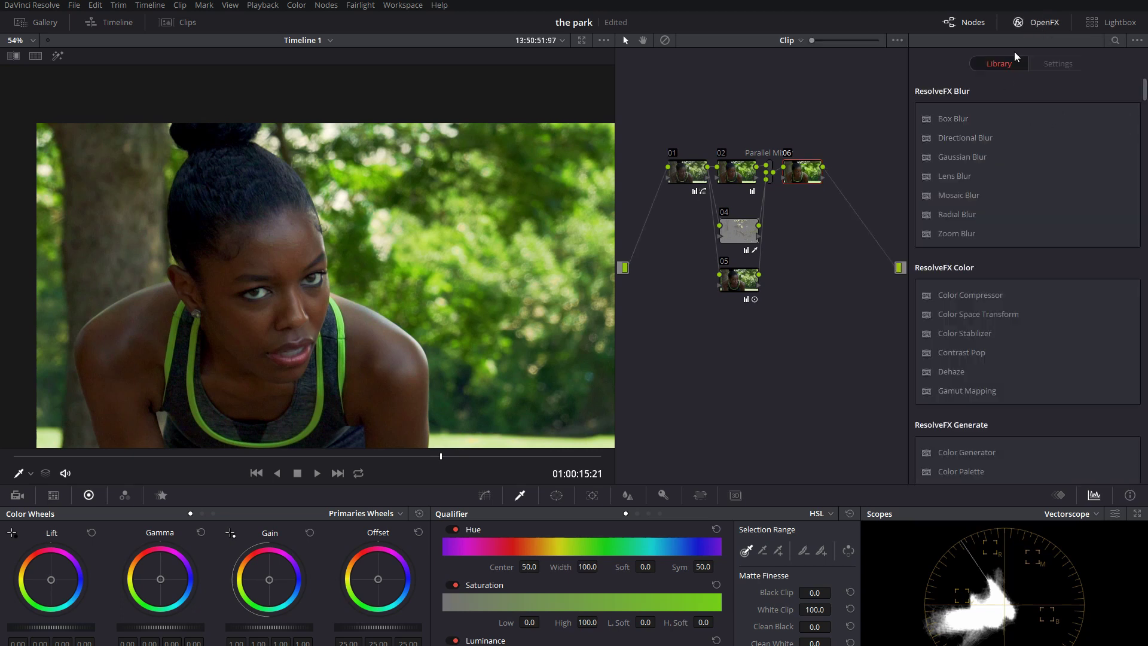
pyautogui.click(1116, 40)
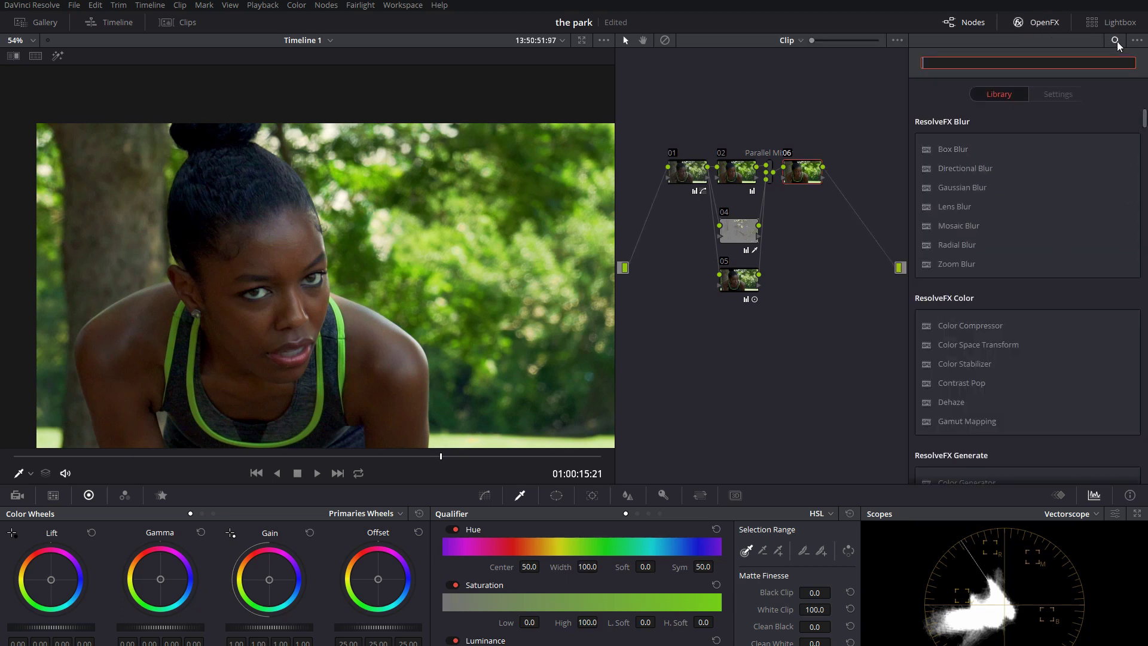
pyautogui.write('co')
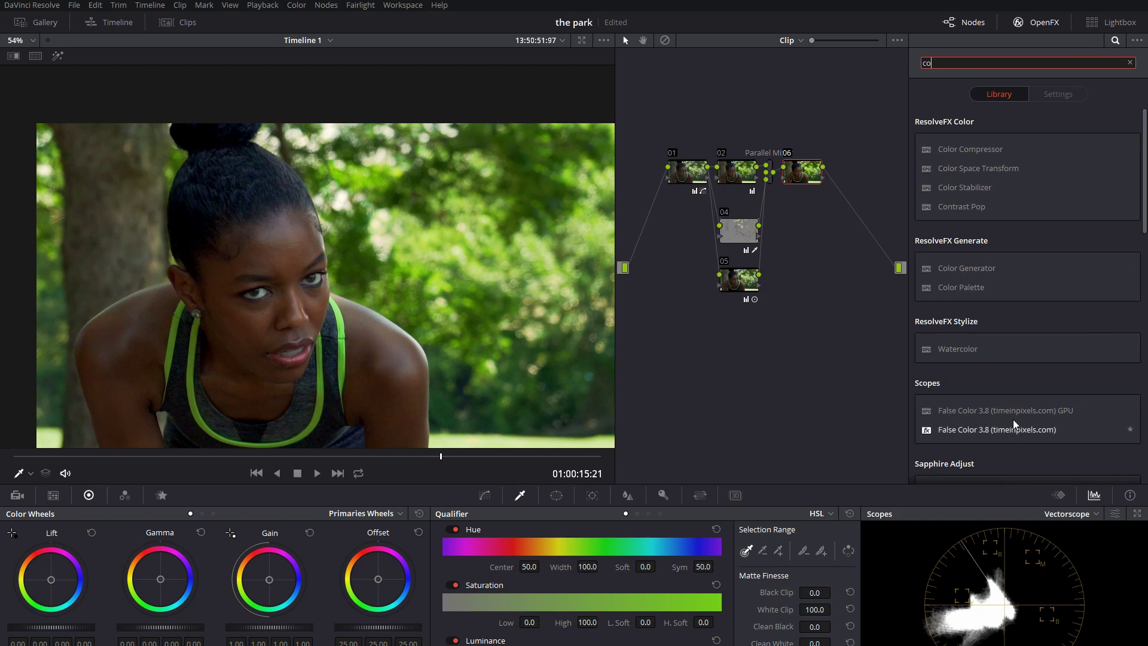
pyautogui.moveTo(1011, 411); pyautogui.dragTo(802, 174)
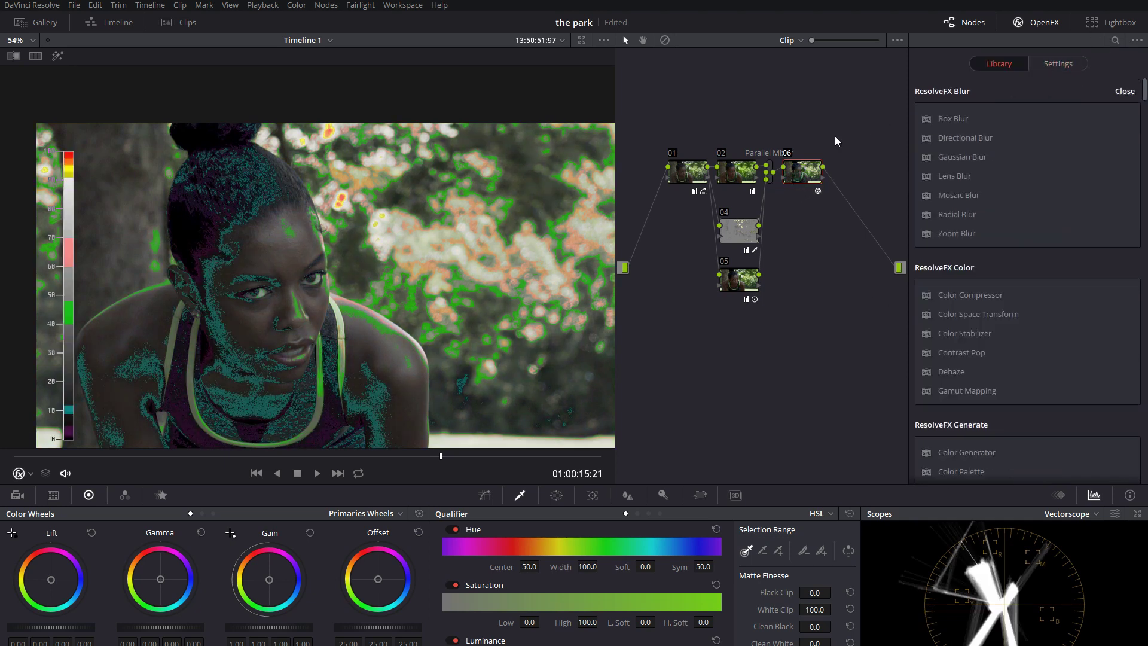
# Configure the False Color effect with Saturation I mode and the SmallHD 1 preset.
pyautogui.click(1085, 62)
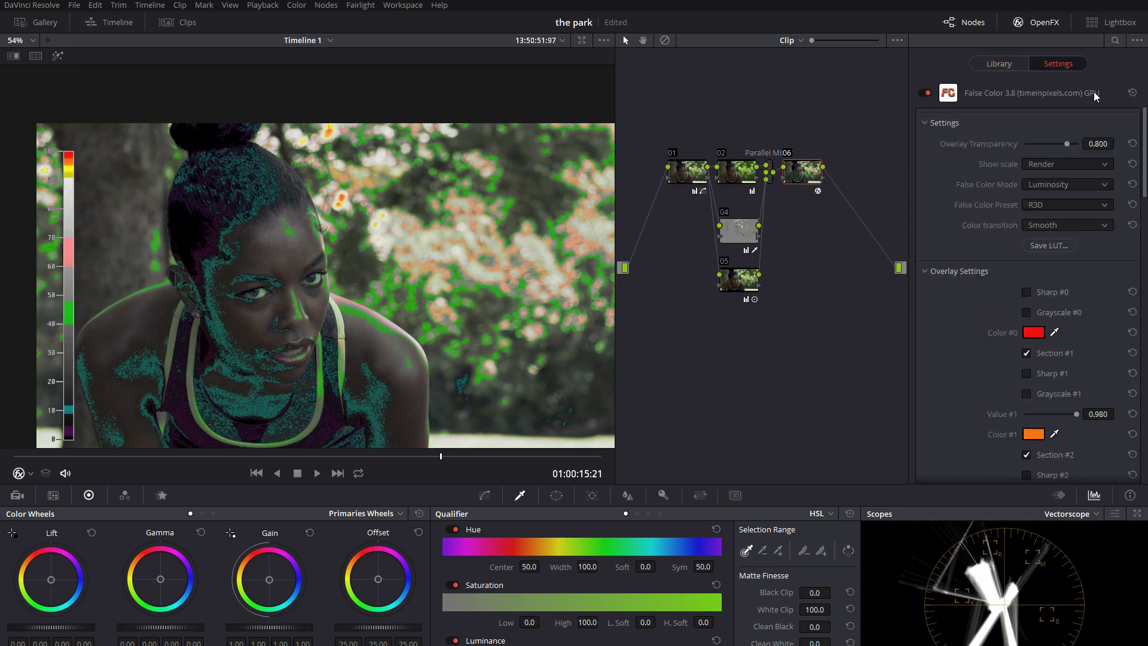
pyautogui.click(1081, 185)
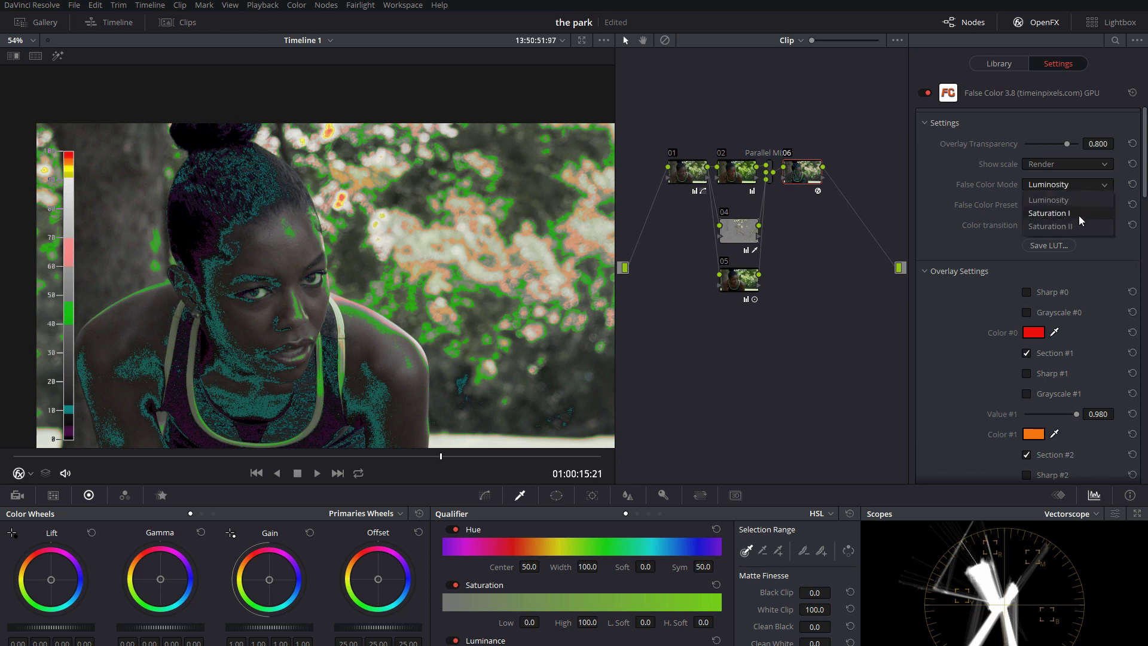
pyautogui.click(1079, 215)
pyautogui.click(1079, 203)
pyautogui.click(1072, 242)
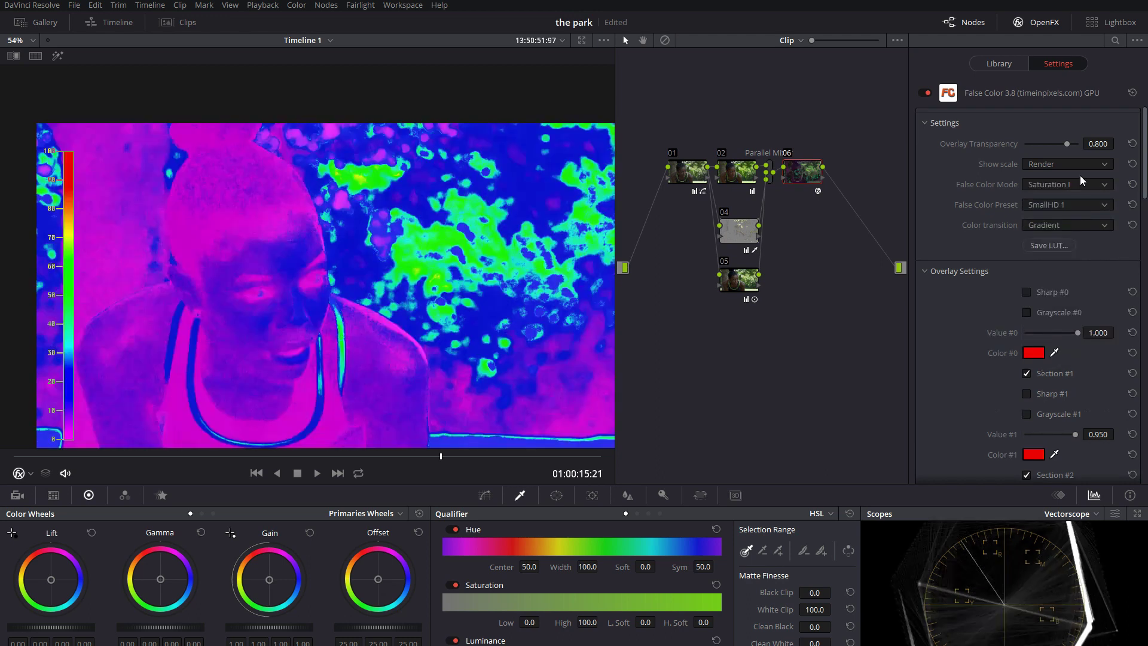
pyautogui.click(1080, 181)
pyautogui.click(1075, 210)
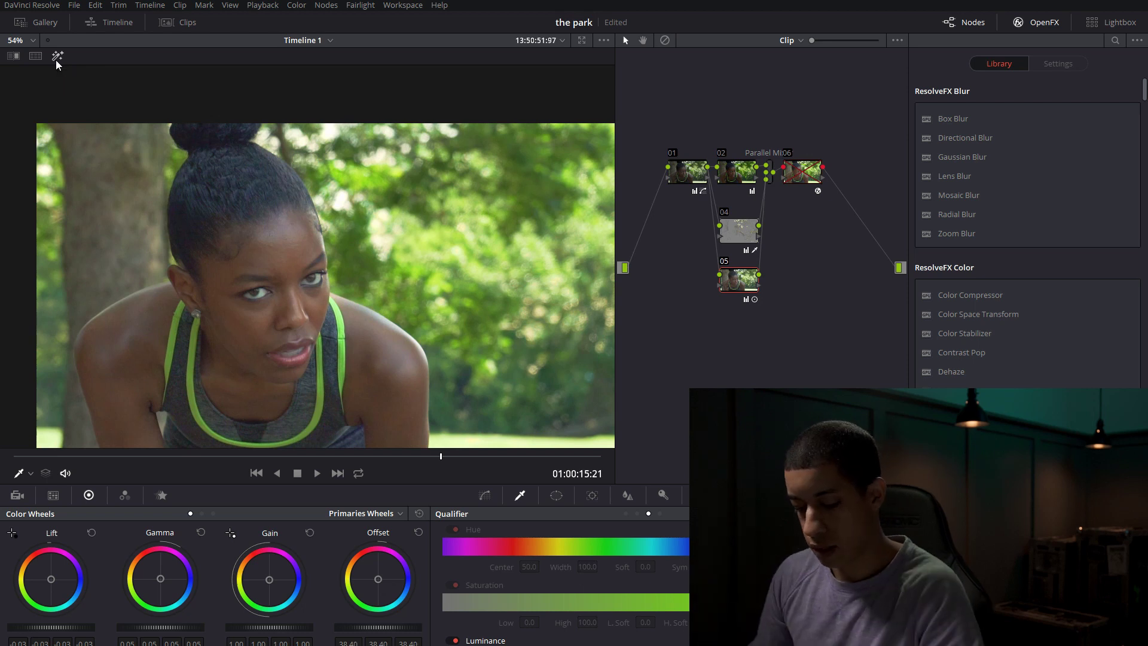
# Add a serial node after node 05 and shape its custom curve with a midtone point and slightly lowered shadows.
pyautogui.hotkey('alt', 's')
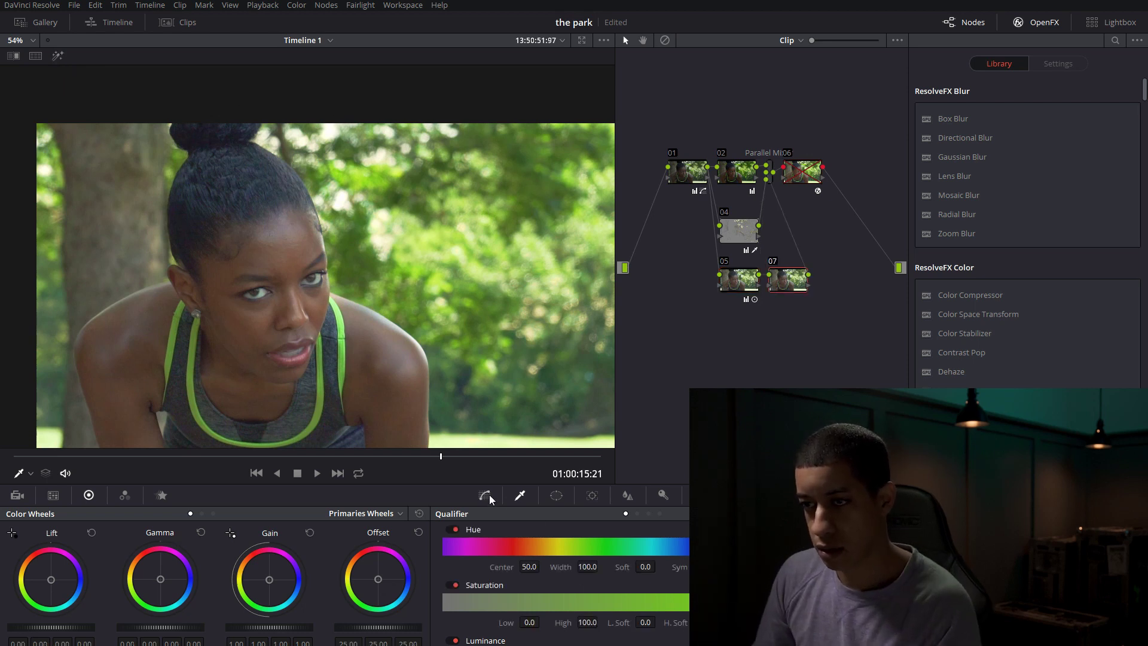
pyautogui.click(485, 495)
pyautogui.click(502, 643)
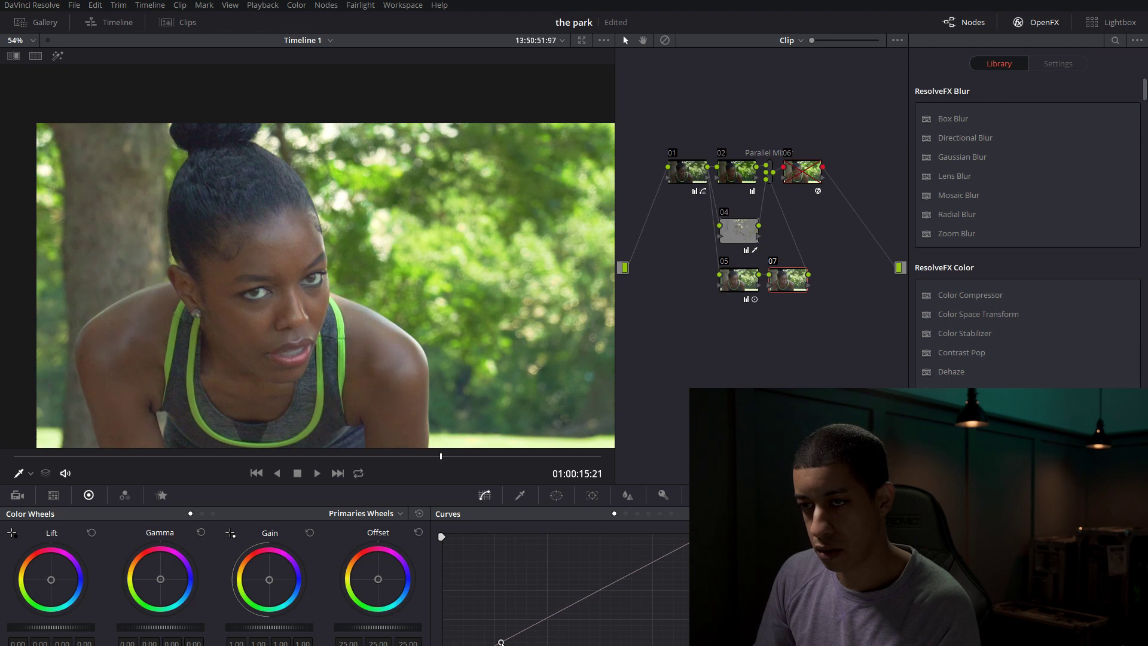
pyautogui.moveTo(501, 642); pyautogui.dragTo(503, 645)
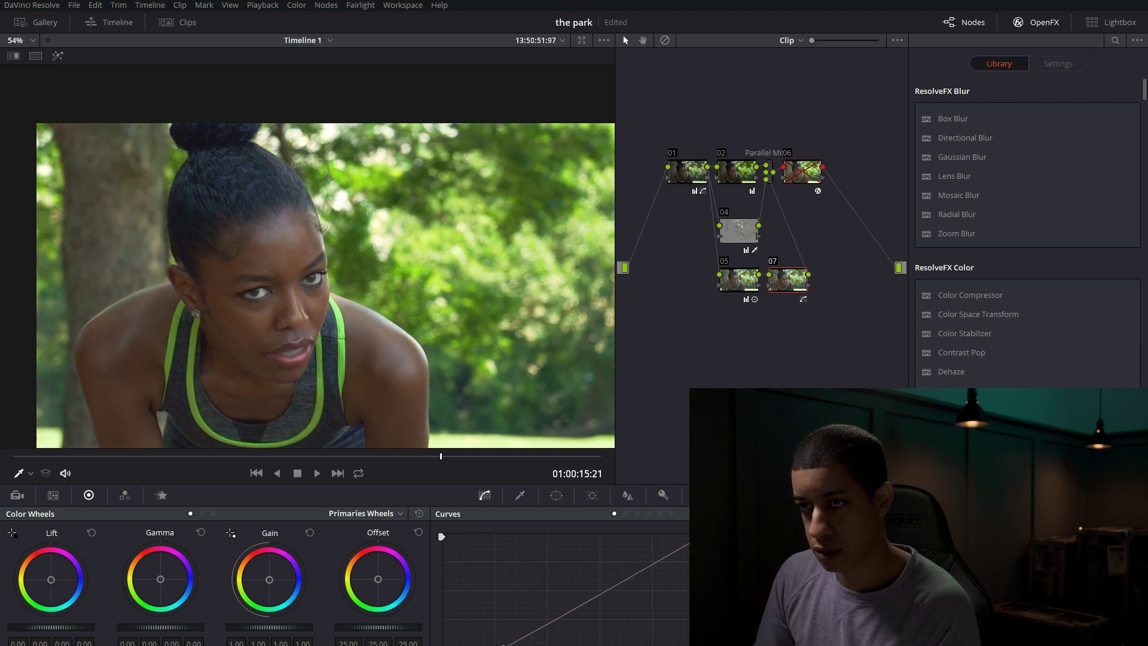
pyautogui.click(615, 584)
pyautogui.moveTo(503, 644); pyautogui.dragTo(507, 645)
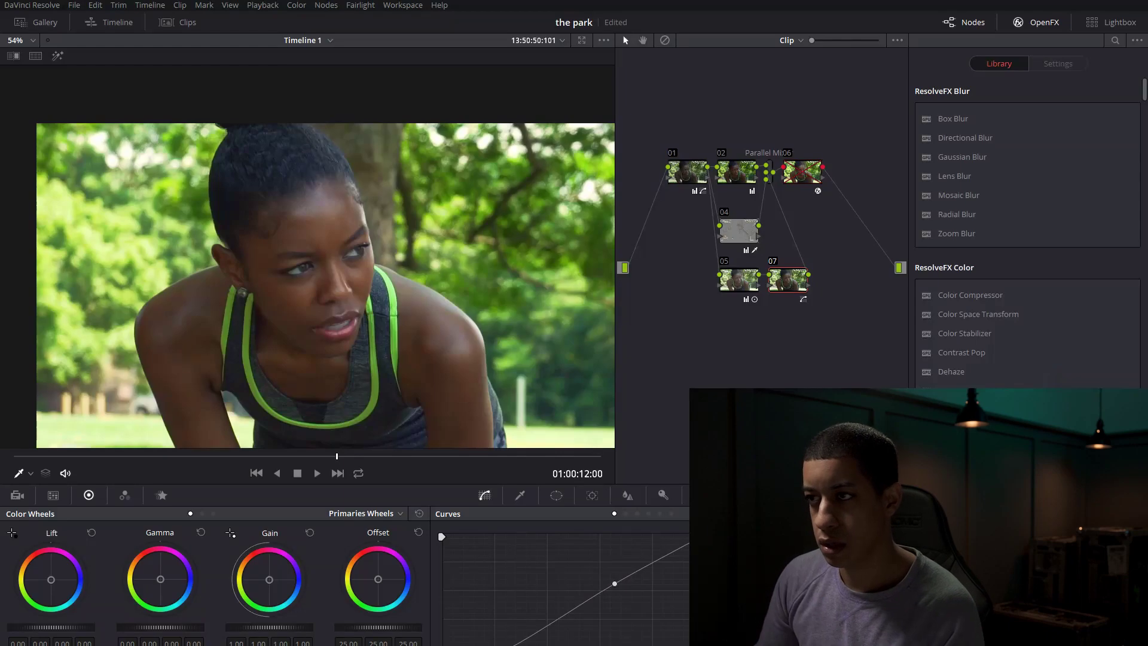
# Add parallel node 08 below node 05, sample the woman's iris with its qualifier and turn on Highlight.
pyautogui.click(743, 229)
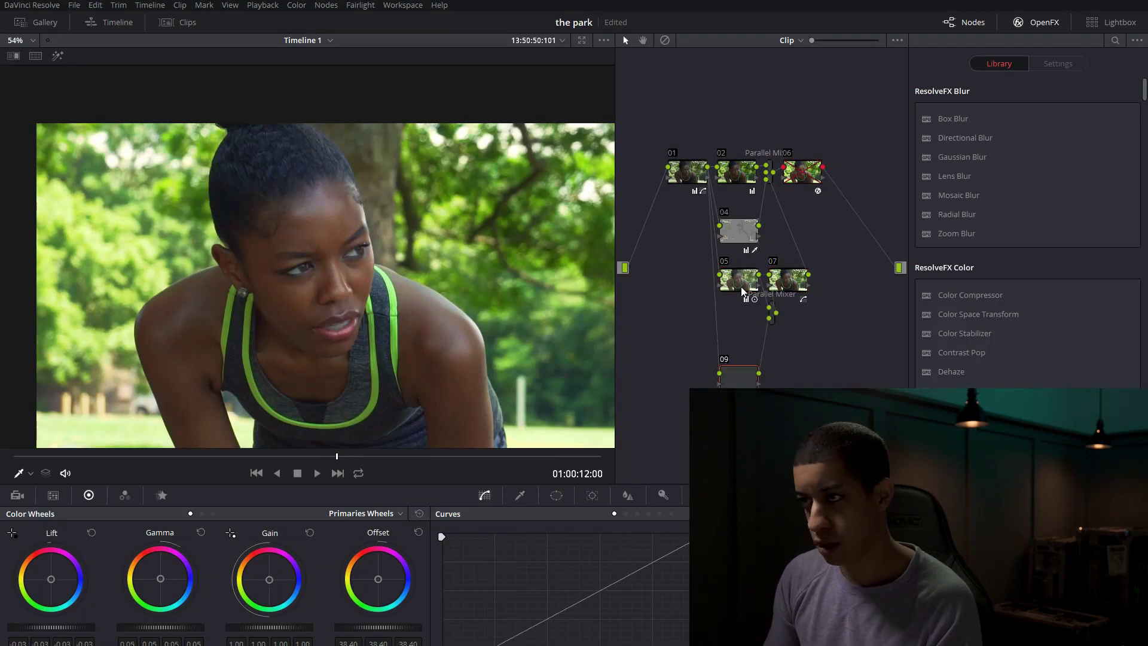
pyautogui.hotkey('alt', 'p')
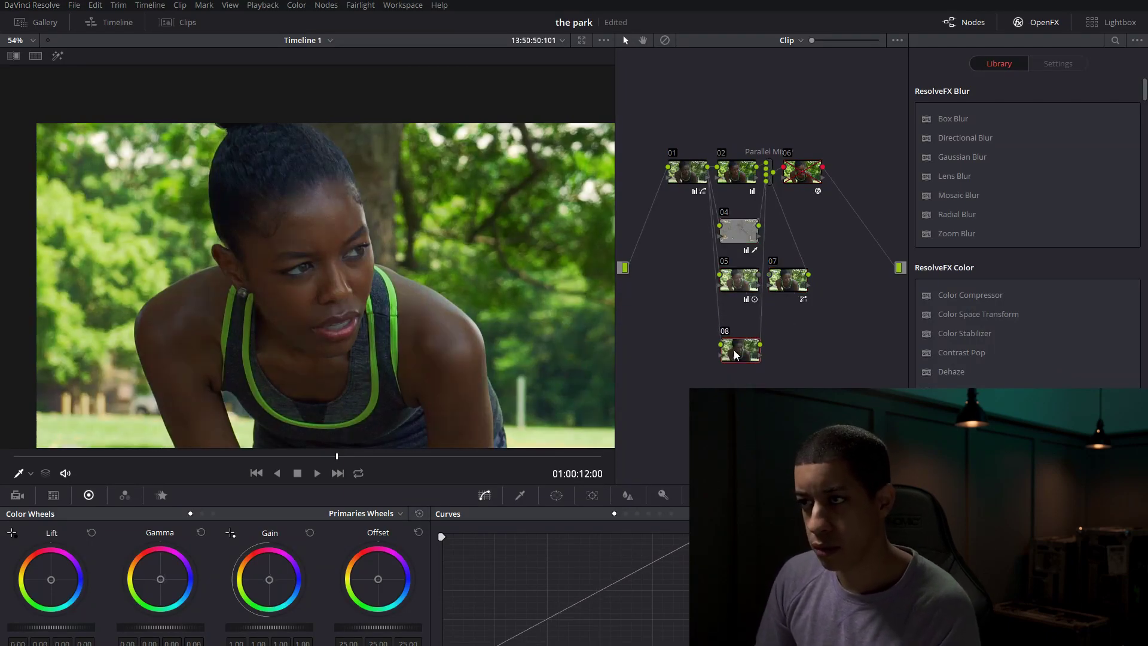
pyautogui.scroll(5, 316, 238)
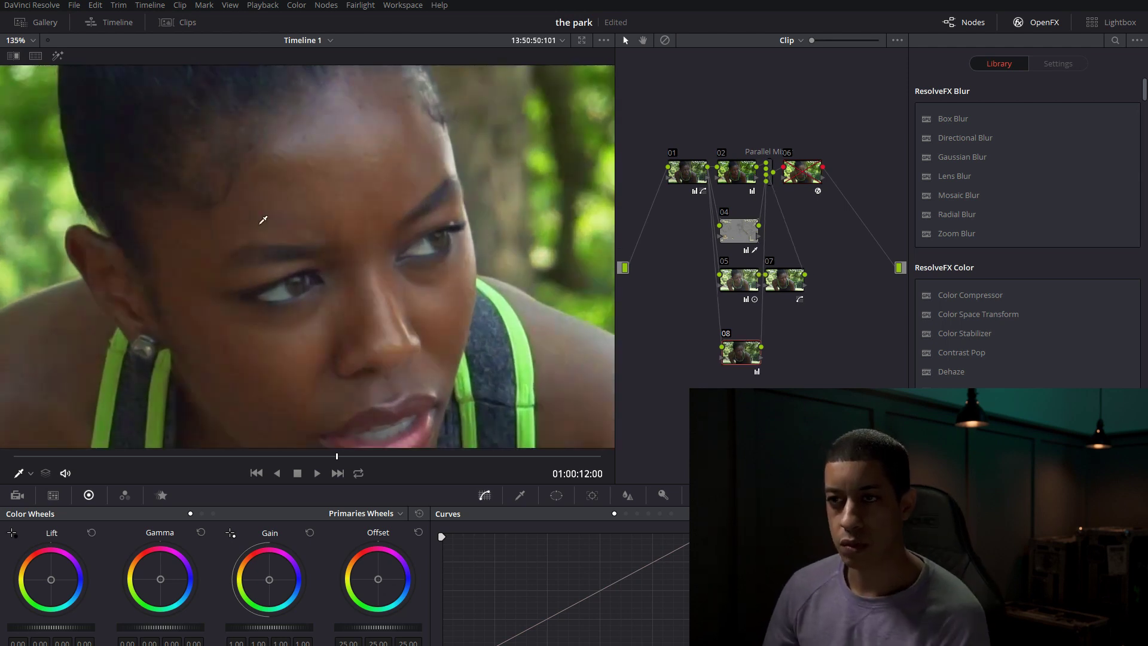
pyautogui.click(521, 495)
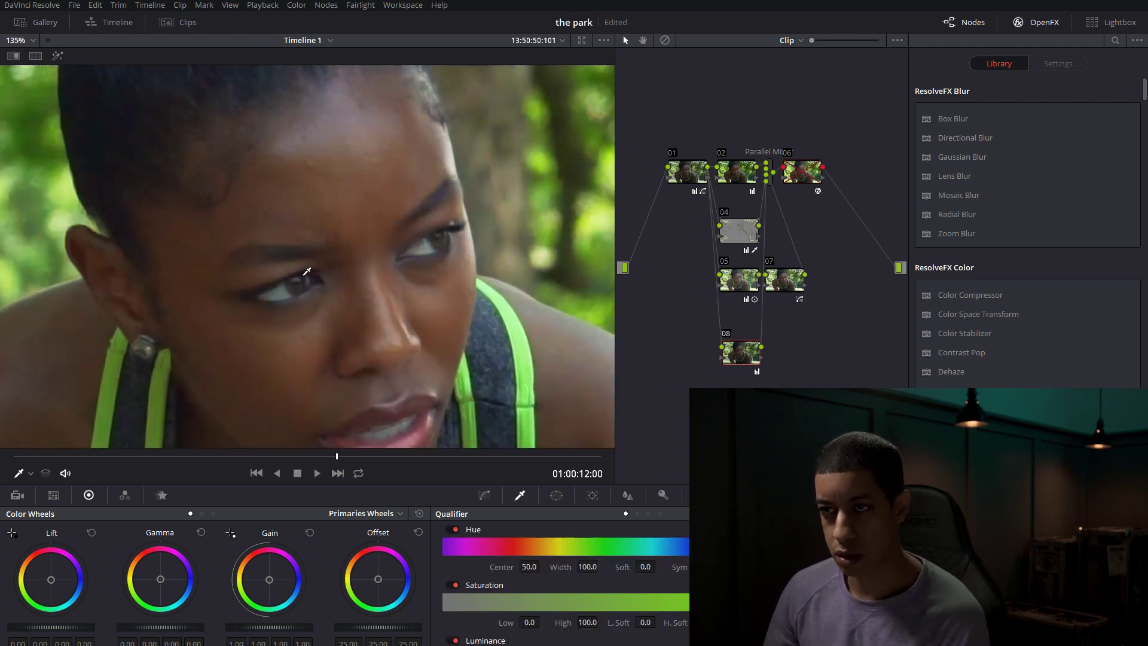
pyautogui.click(283, 287)
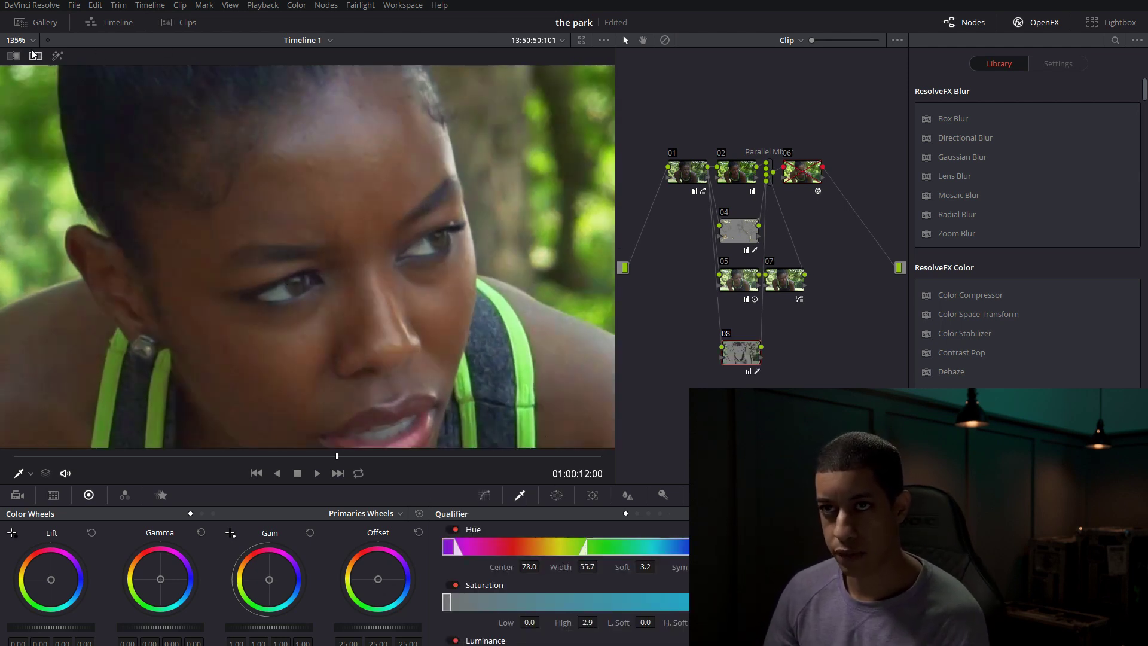
pyautogui.click(59, 56)
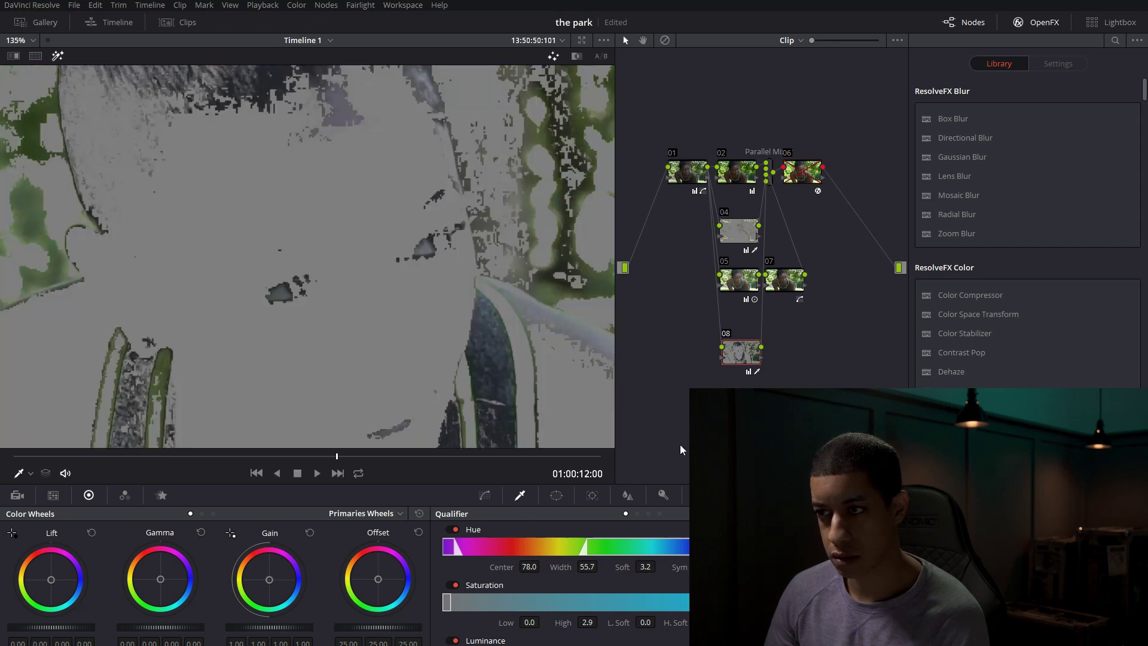
# Undo the iris sample, pick the iris again and fine-tune the key to hue center 77.5 and width 56.2.
pyautogui.hotkey('ctrl', 'z')
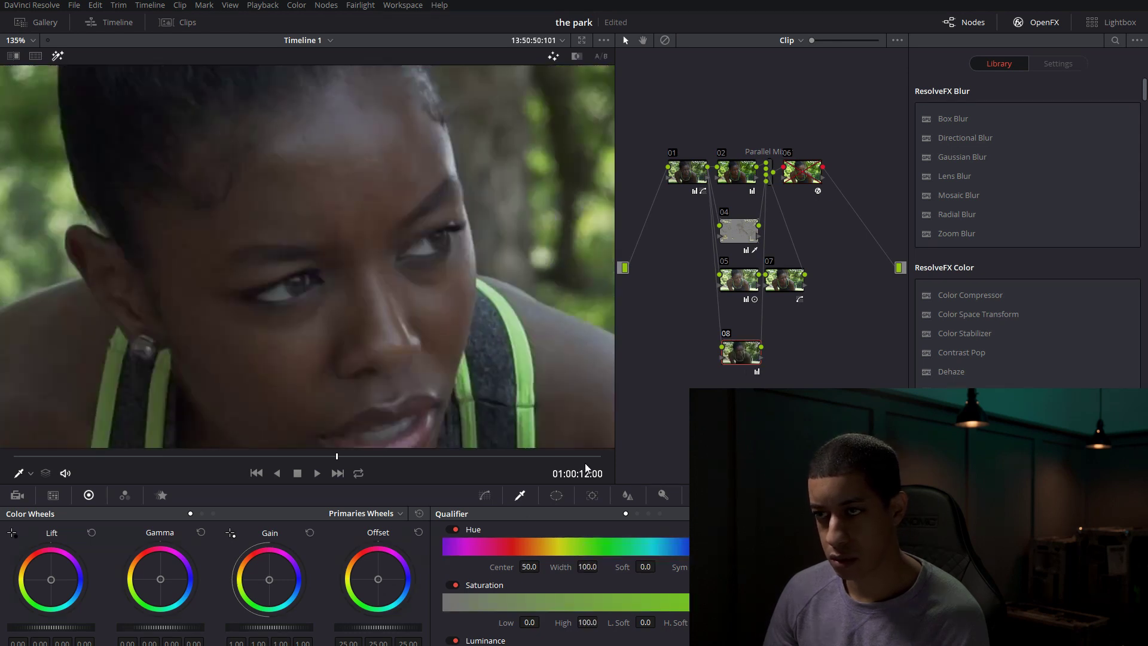
pyautogui.click(285, 288)
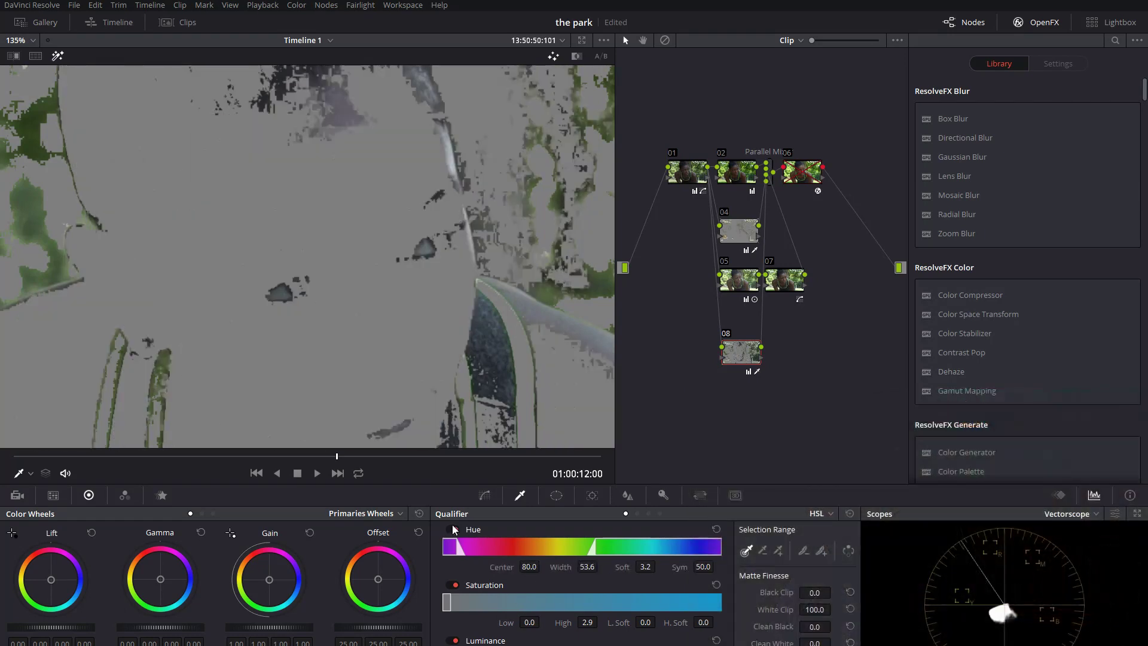
pyautogui.moveTo(528, 567); pyautogui.dragTo(530, 567)
pyautogui.moveTo(592, 567); pyautogui.dragTo(583, 567)
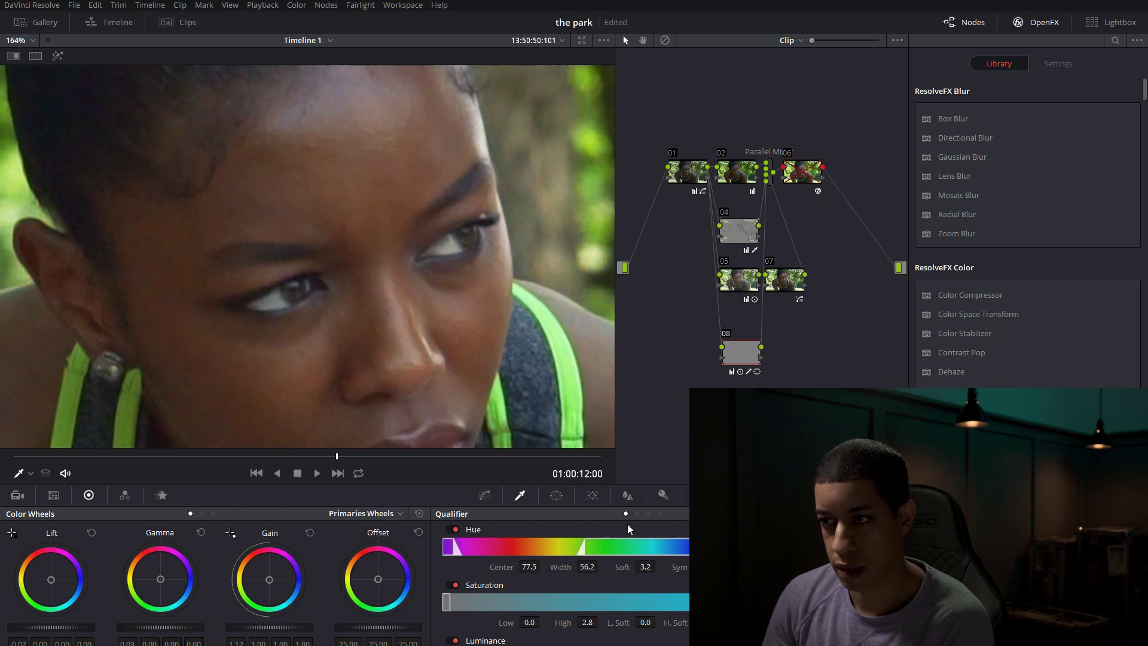
# Bypass the grades and track node 08's circular eye window backward and forward through the whole clip.
pyautogui.click(557, 495)
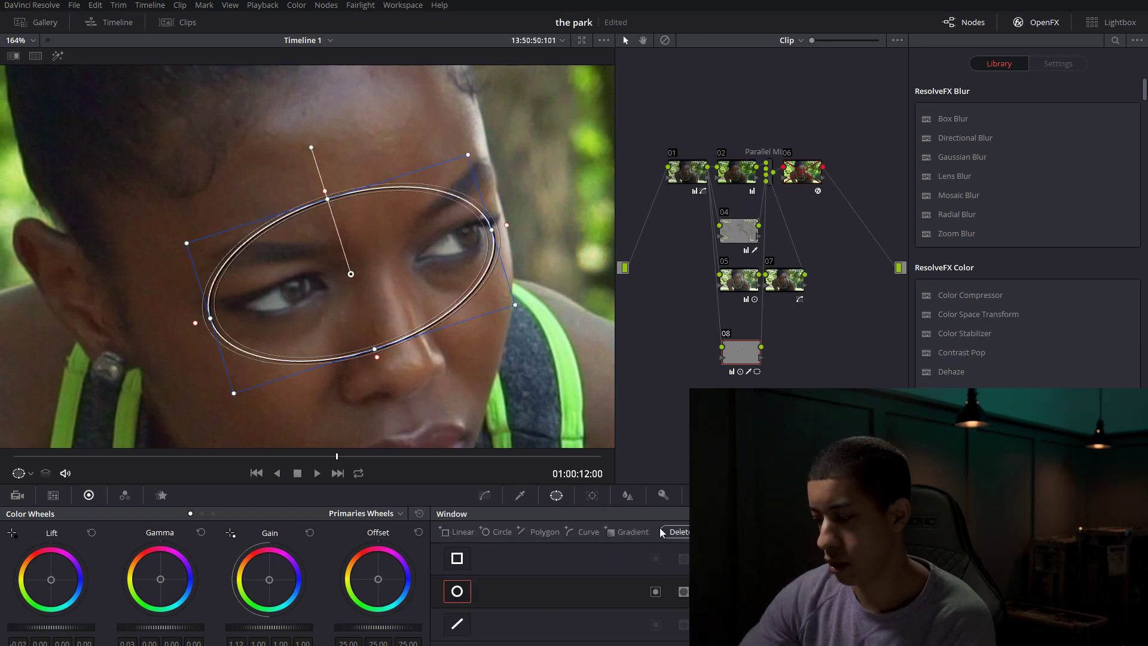
pyautogui.hotkey('shift', 'd')
pyautogui.click(592, 496)
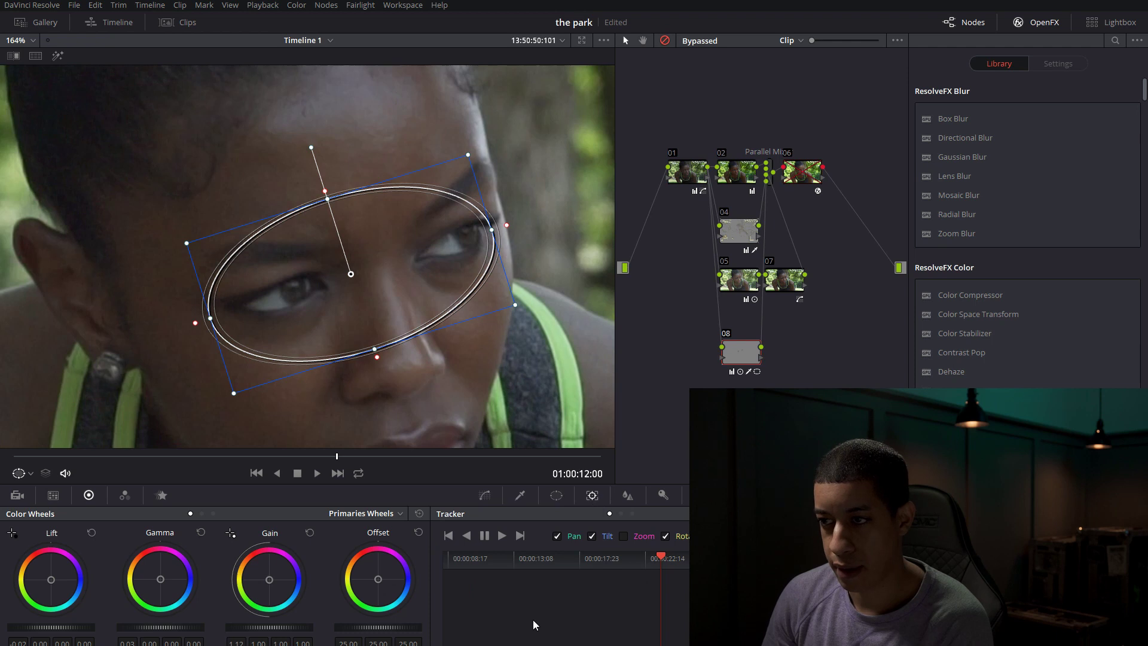
pyautogui.click(471, 537)
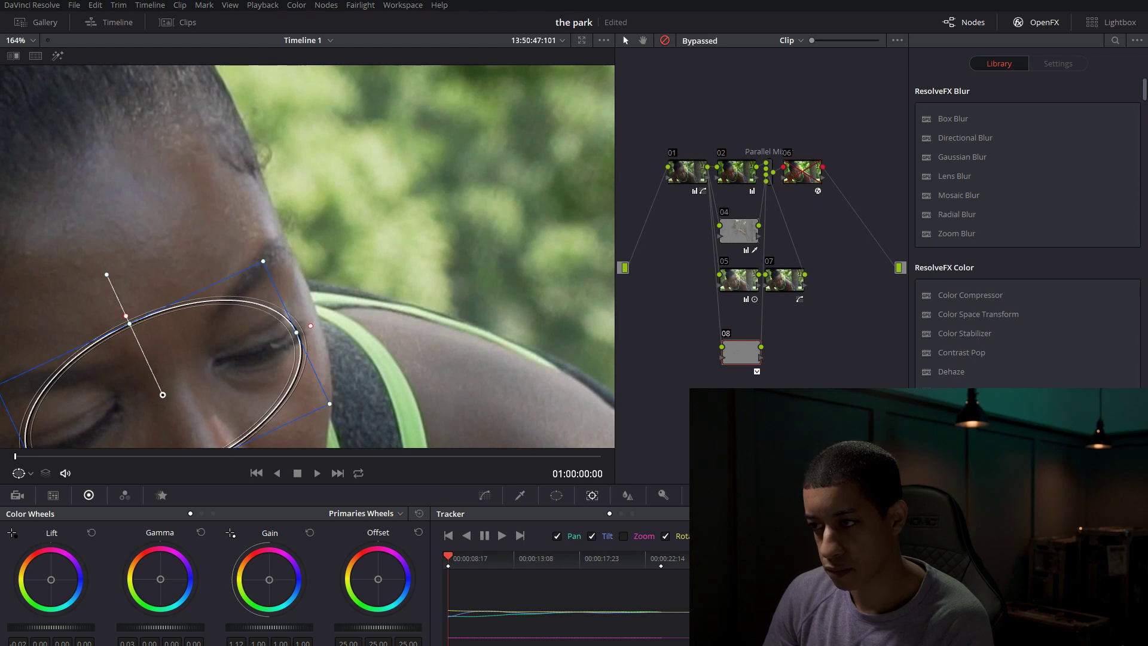
pyautogui.click(524, 539)
pyautogui.click(502, 536)
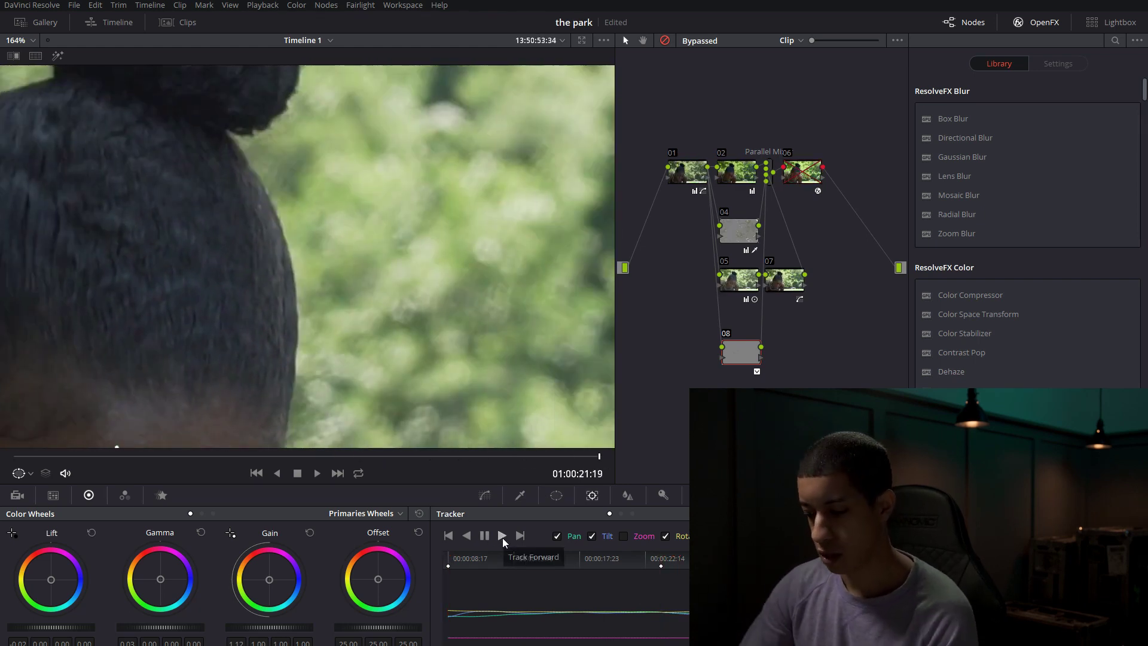
# Fit the image to the viewer, scrub back to 01:00:01:05 to check the tracked eye window, and re-enable the grades.
pyautogui.hotkey('shift', 'z')
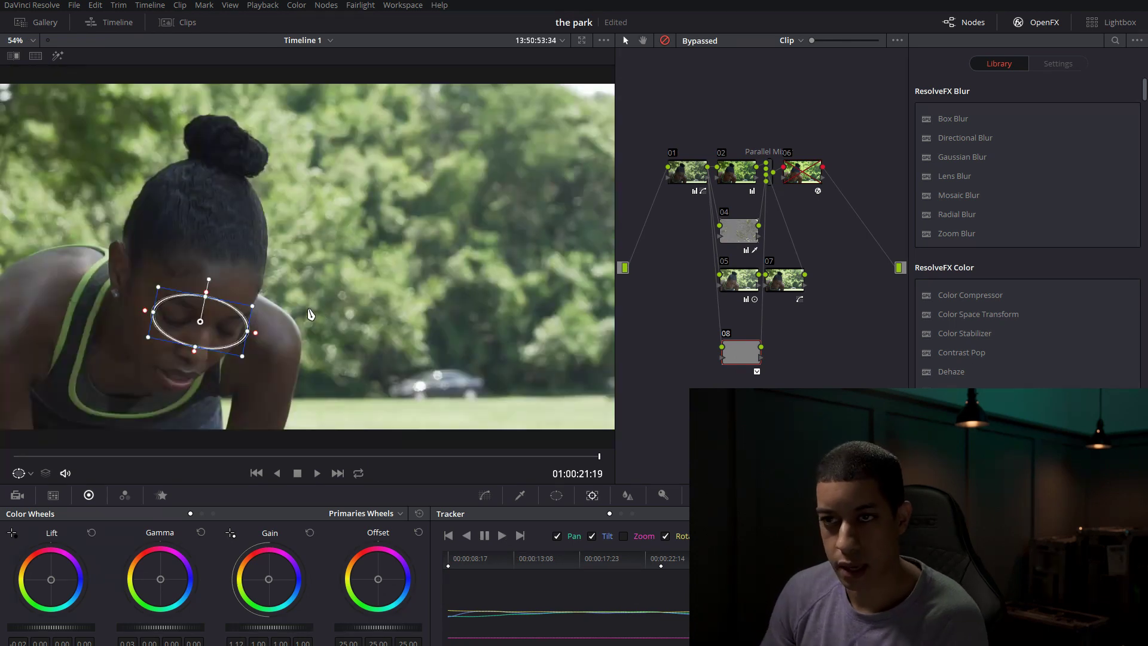
pyautogui.moveTo(571, 459); pyautogui.dragTo(55, 439)
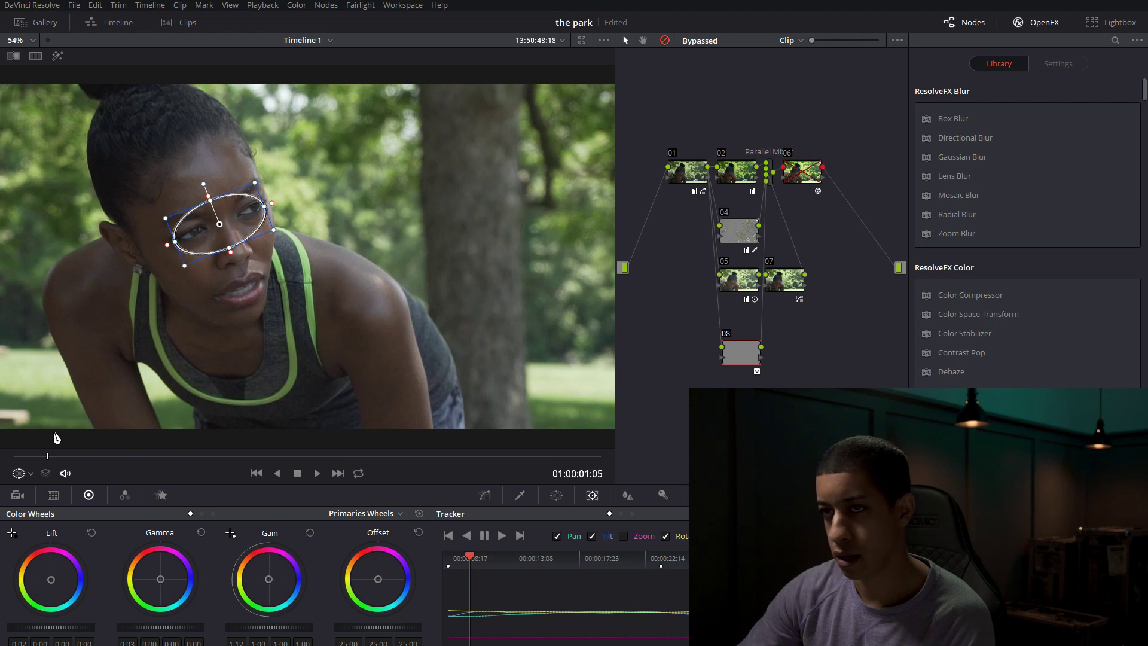
pyautogui.hotkey('shift', 'd')
pyautogui.scroll(-4, 201, 369)
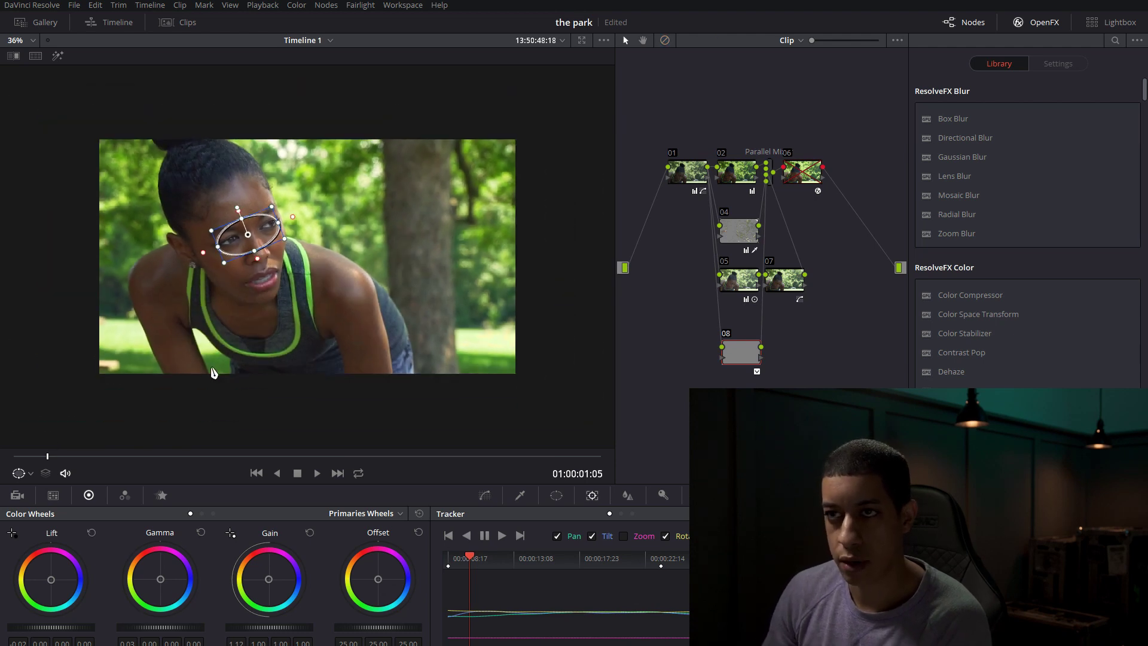
pyautogui.scroll(3, 386, 328)
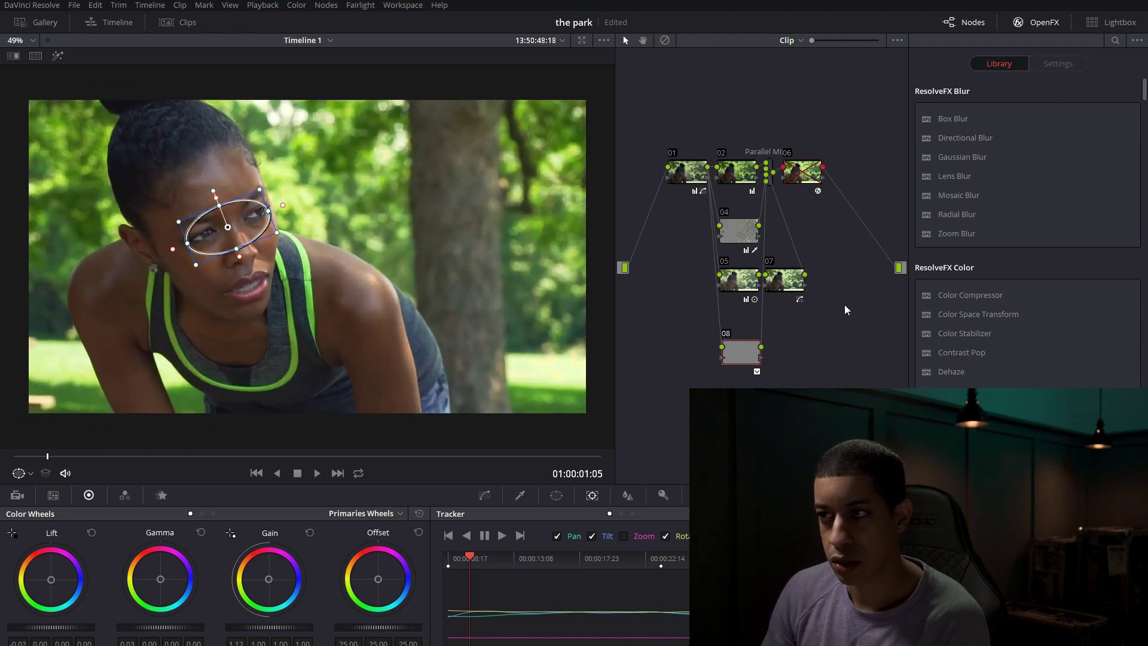
pyautogui.click(742, 233)
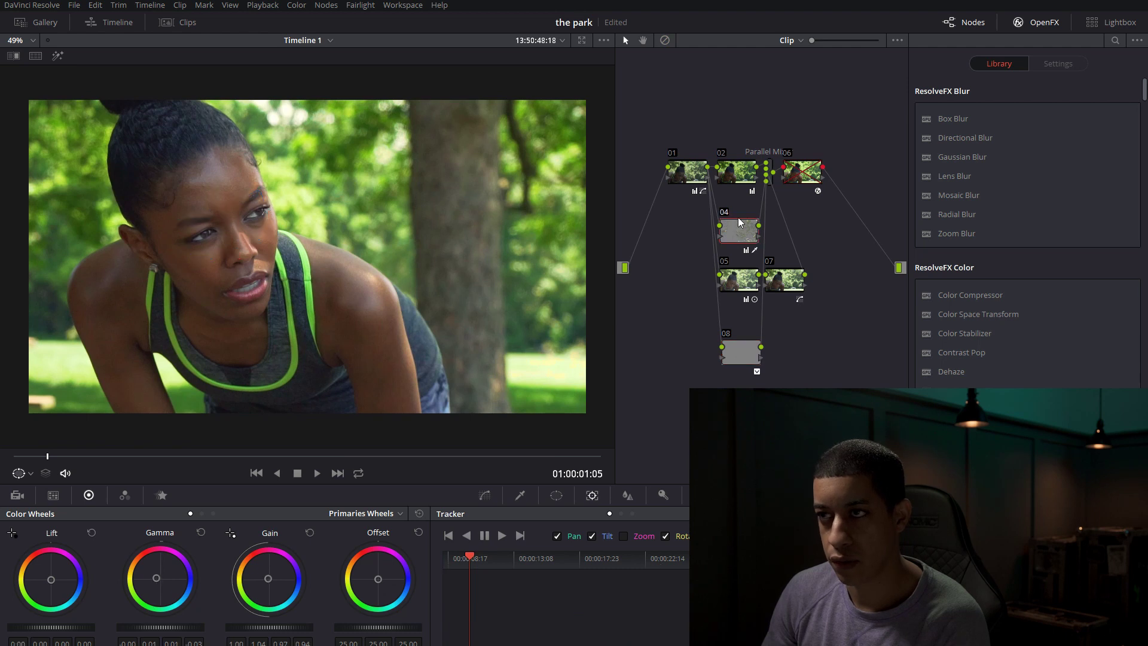
pyautogui.click(737, 170)
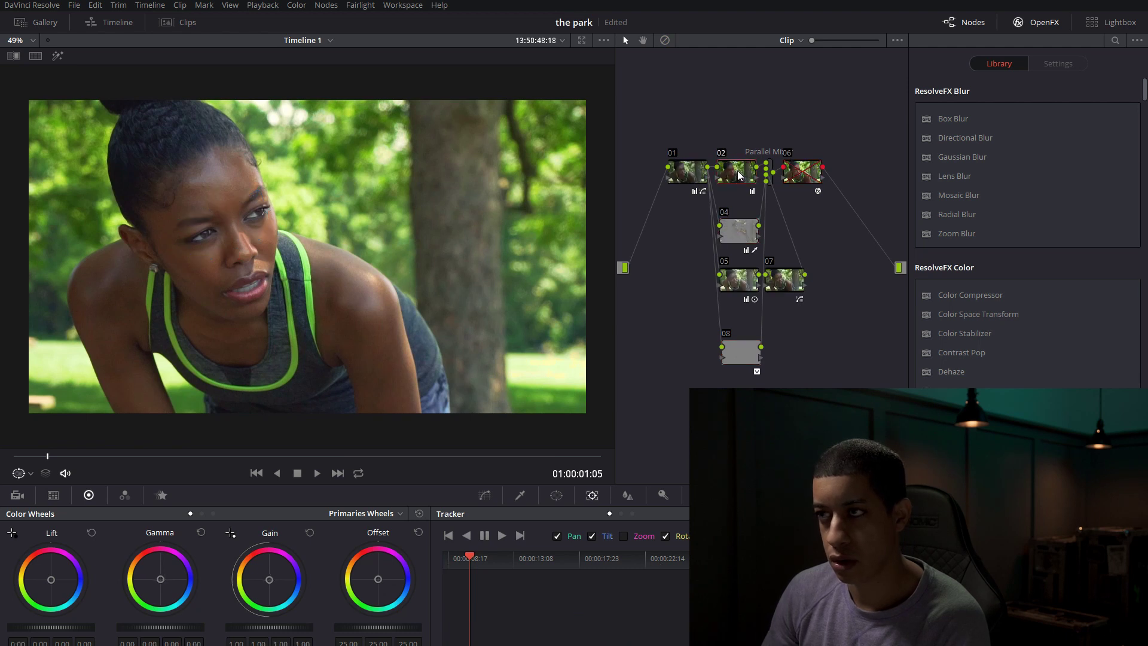
pyautogui.click(734, 288)
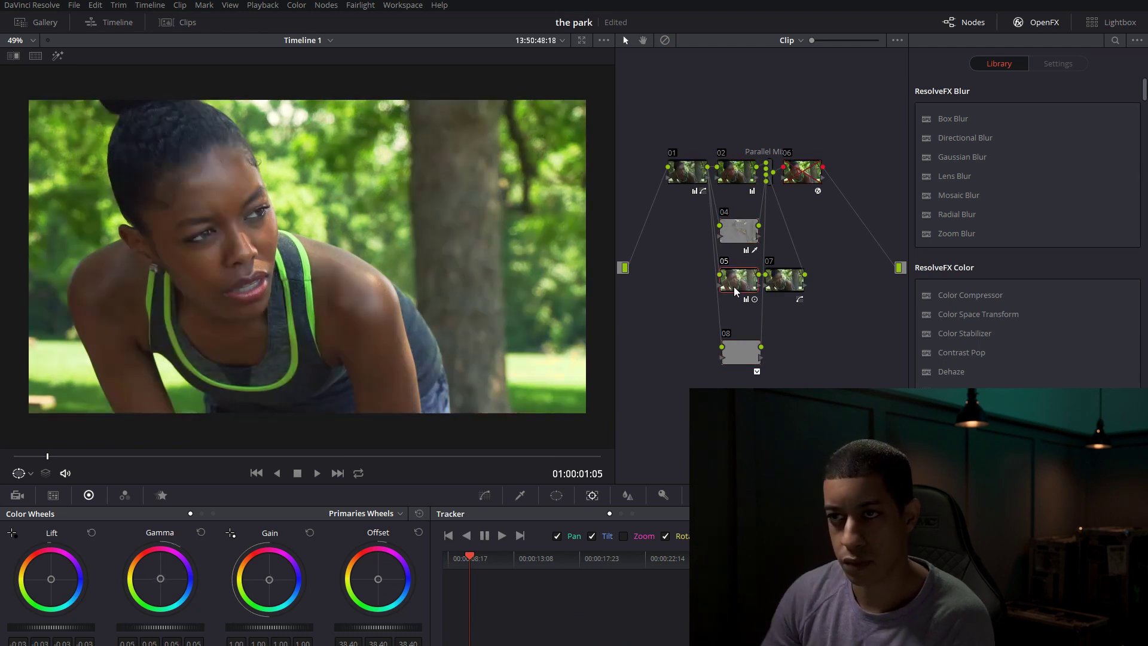
# Add parallel node 09 below node 08, sample the woman's hair with its qualifier and turn on Highlight.
pyautogui.click(741, 350)
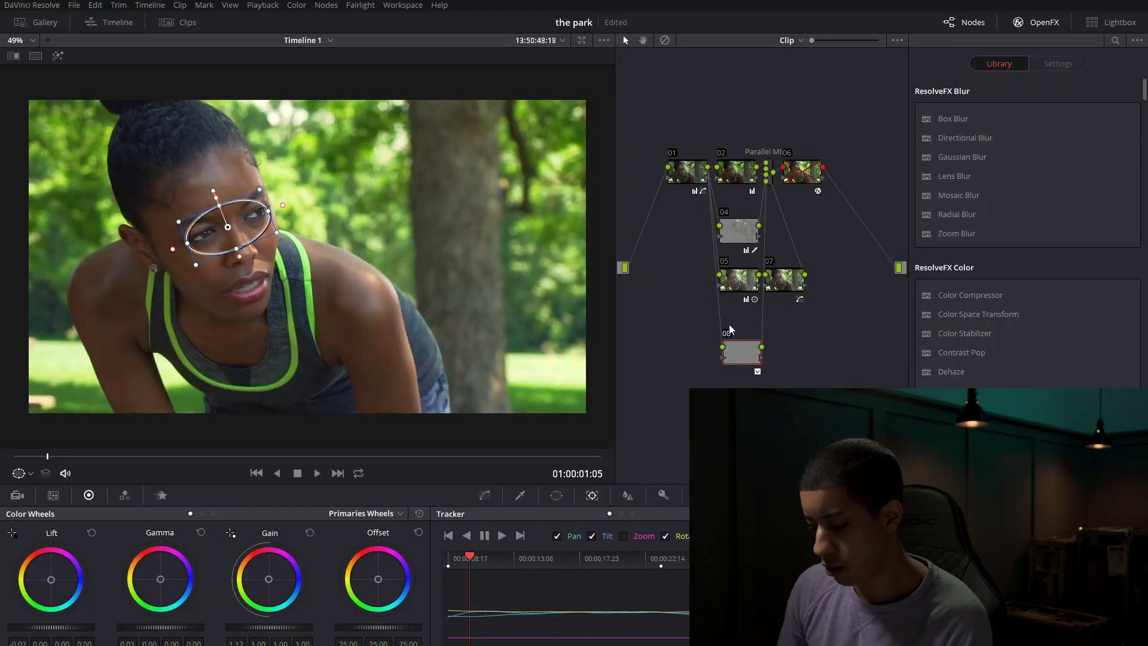
pyautogui.hotkey('alt', 's')
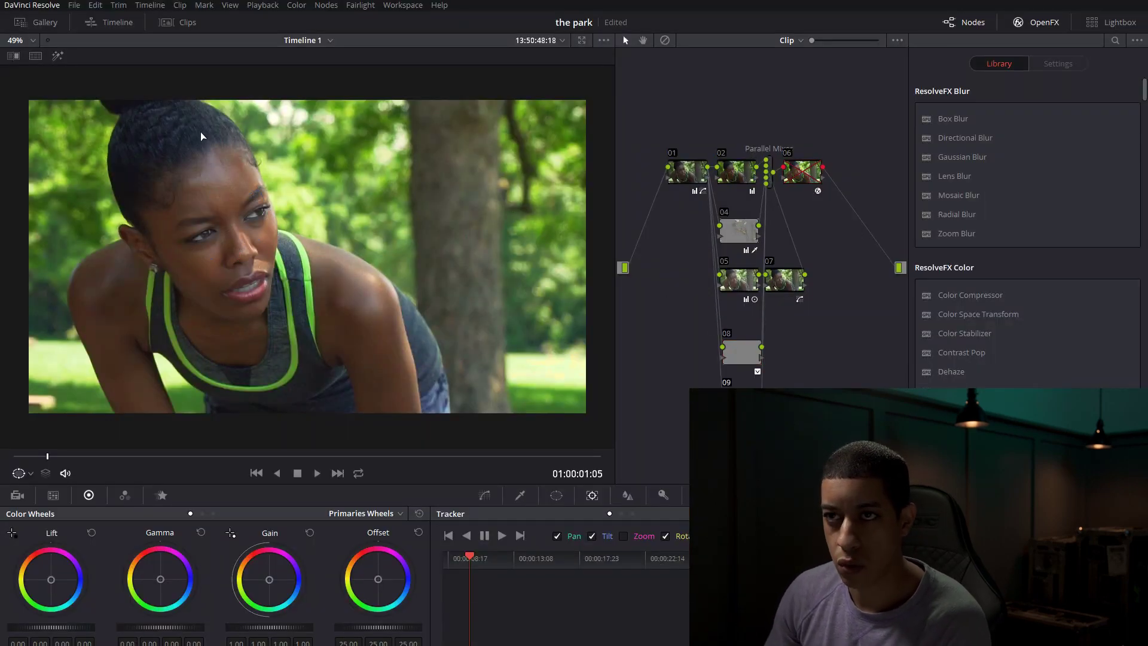
pyautogui.click(557, 496)
pyautogui.click(520, 496)
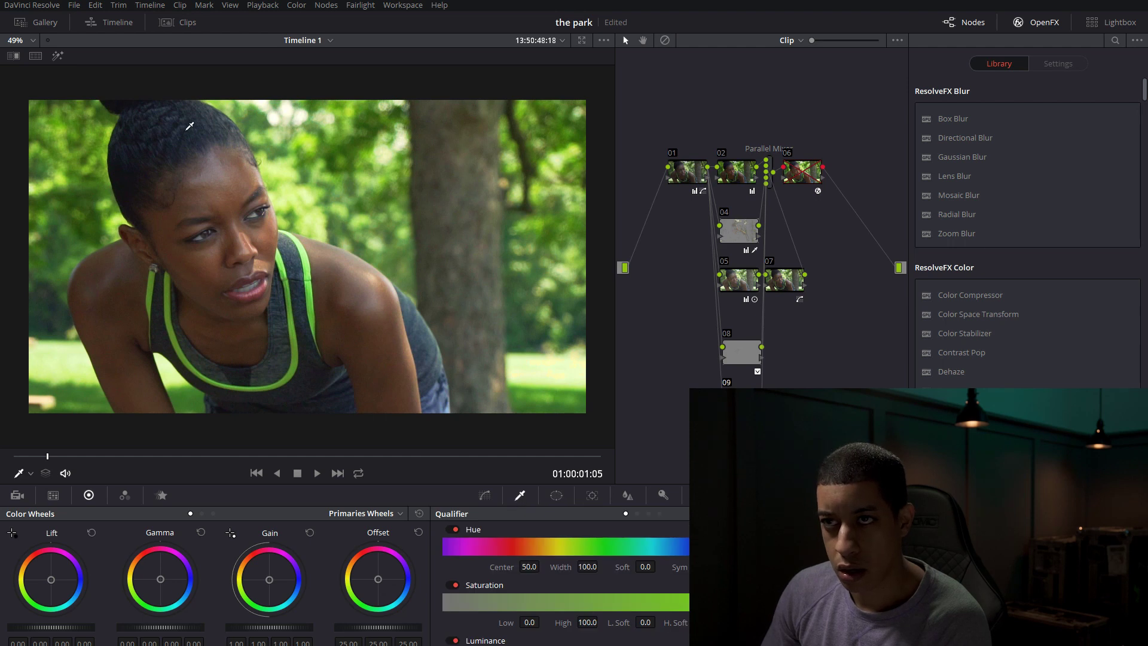
pyautogui.click(212, 128)
pyautogui.click(57, 56)
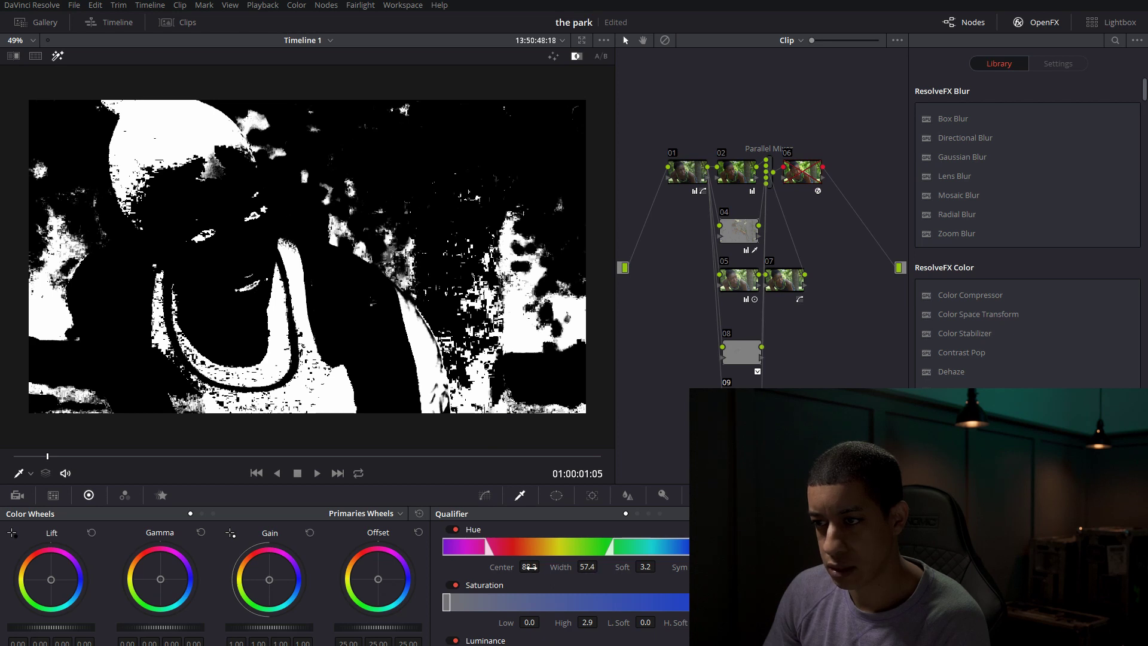
# Refine the hair key to hue center 83.2, width 40.0 and Clean White 27.1, and turn off Highlight.
pyautogui.moveTo(529, 567); pyautogui.dragTo(528, 566)
pyautogui.moveTo(815, 643); pyautogui.dragTo(831, 643)
pyautogui.click(58, 55)
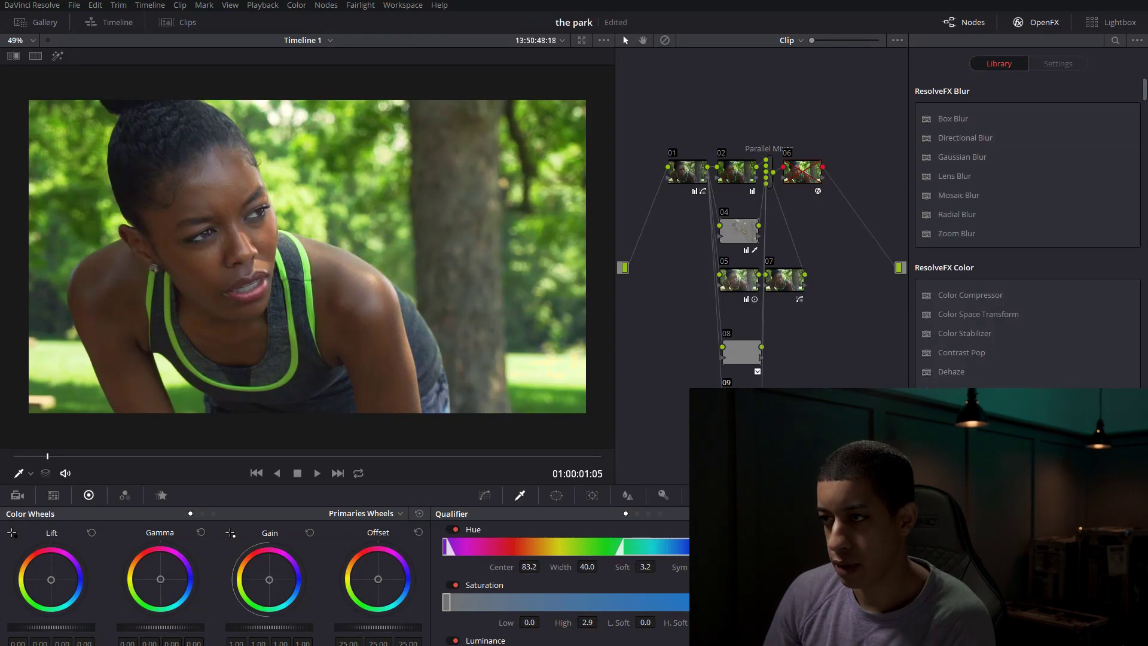
# At 01:00:18:05, add a rectangular window to node 09 and move it over the trees right of the woman.
pyautogui.moveTo(441, 457); pyautogui.dragTo(505, 455)
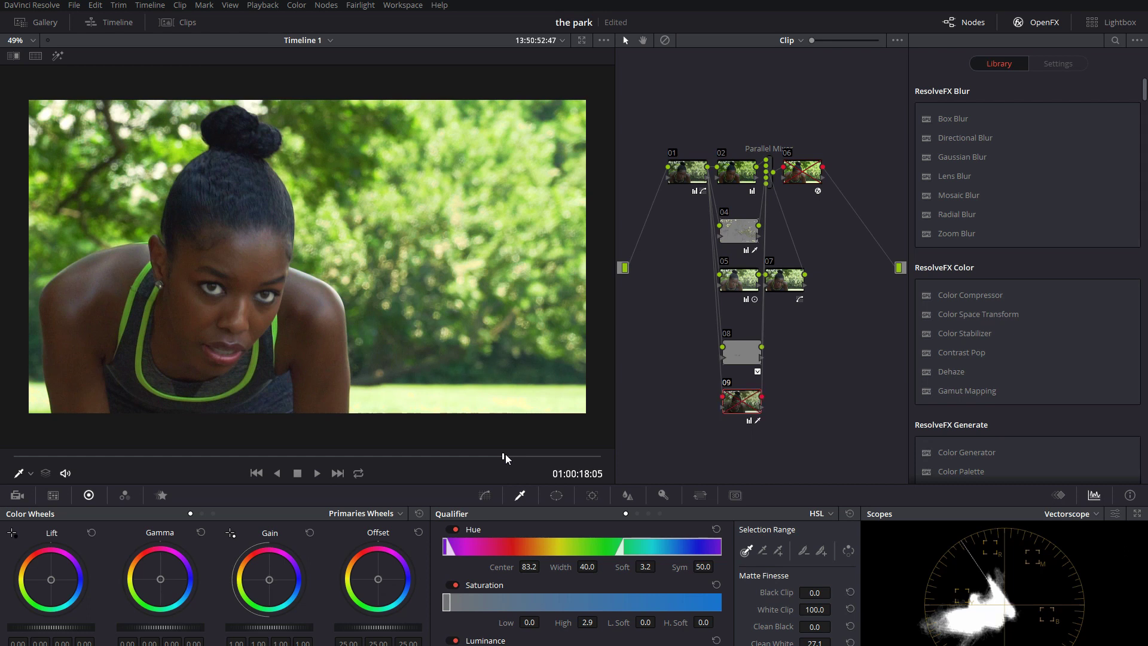
pyautogui.click(557, 496)
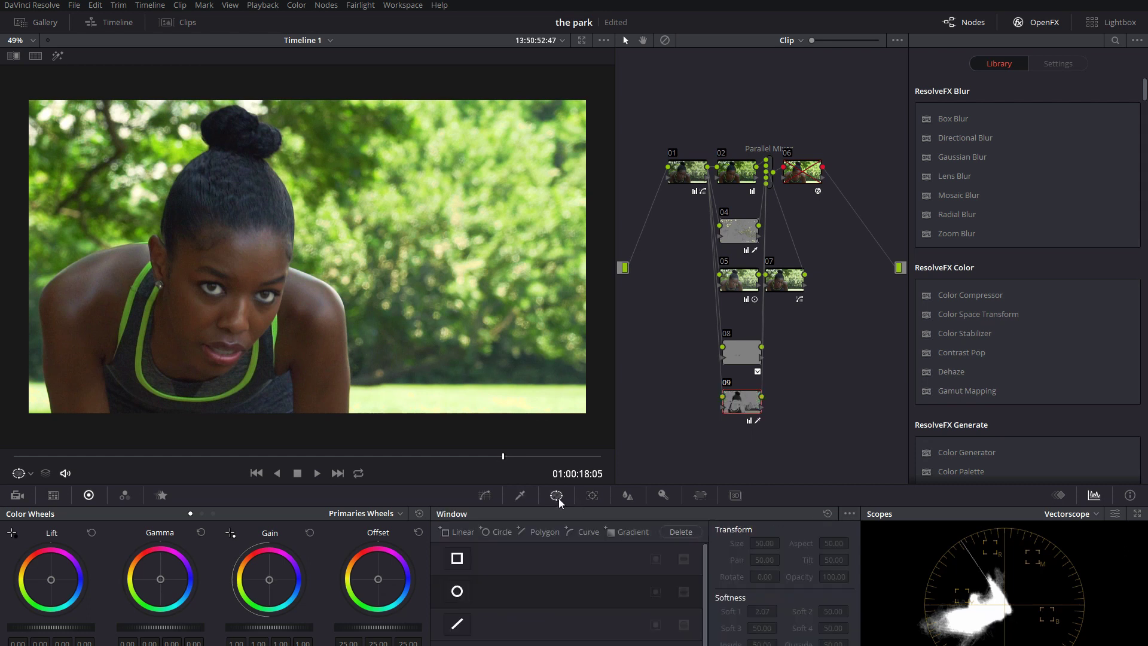
pyautogui.click(457, 558)
pyautogui.moveTo(366, 251); pyautogui.dragTo(583, 272)
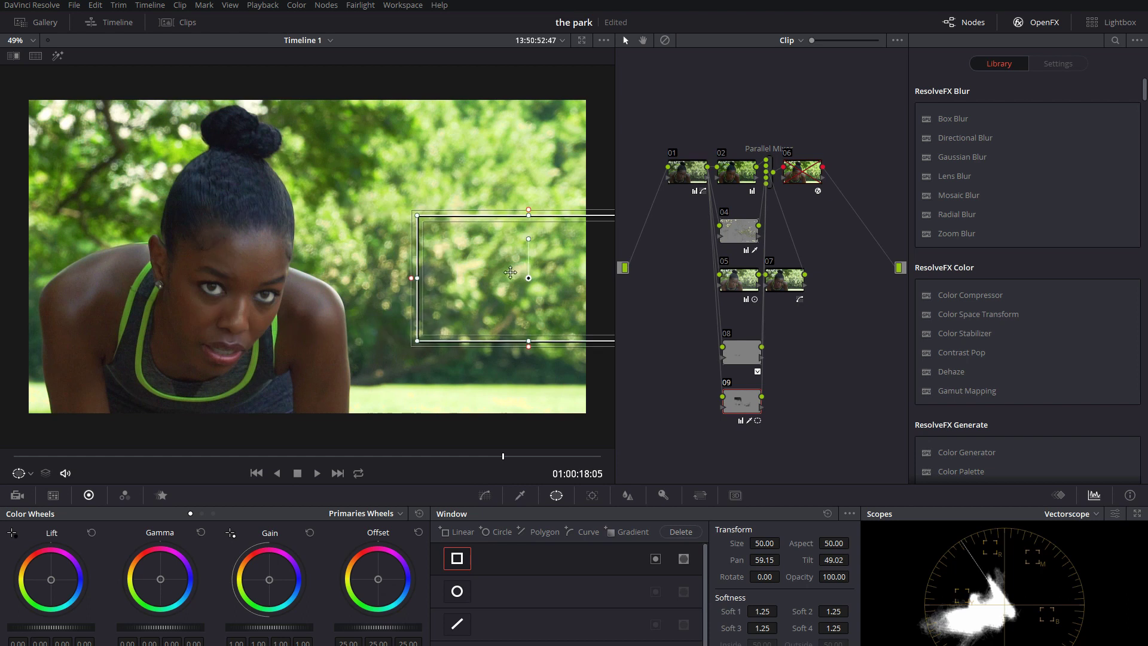
# Resize node 09's window to reach from the woman's shoulder past the frame's lower-right corner, and invert it.
pyautogui.scroll(-2, 493, 314)
pyautogui.moveTo(464, 317); pyautogui.dragTo(465, 375)
pyautogui.moveTo(465, 302); pyautogui.dragTo(420, 312)
pyautogui.moveTo(501, 311); pyautogui.dragTo(520, 311)
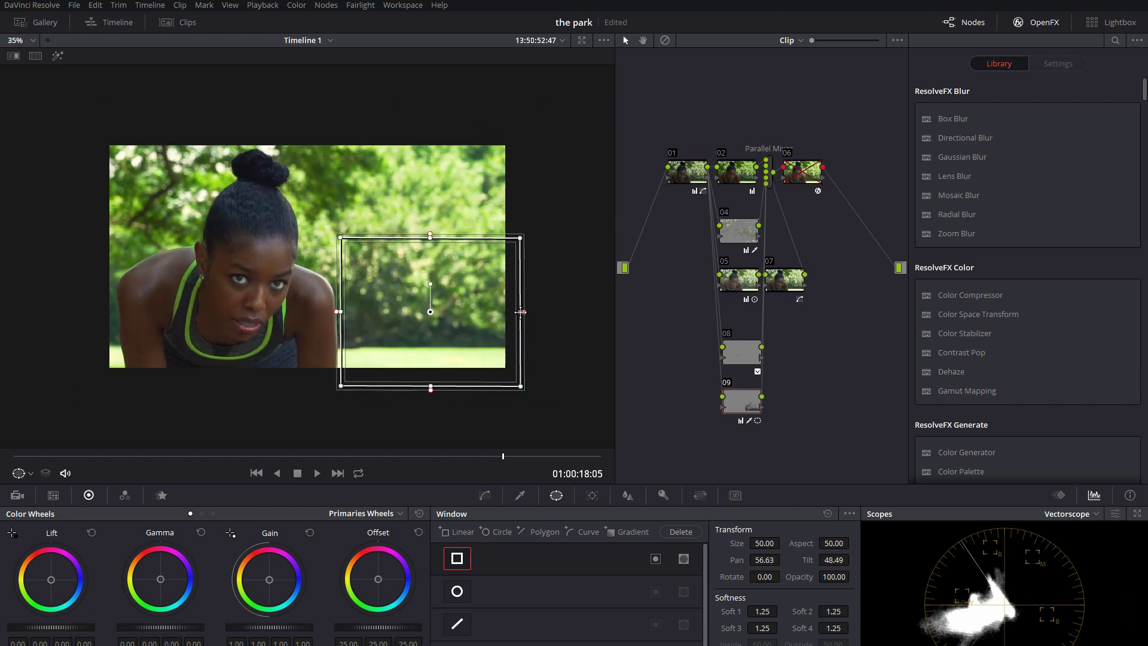
pyautogui.click(658, 562)
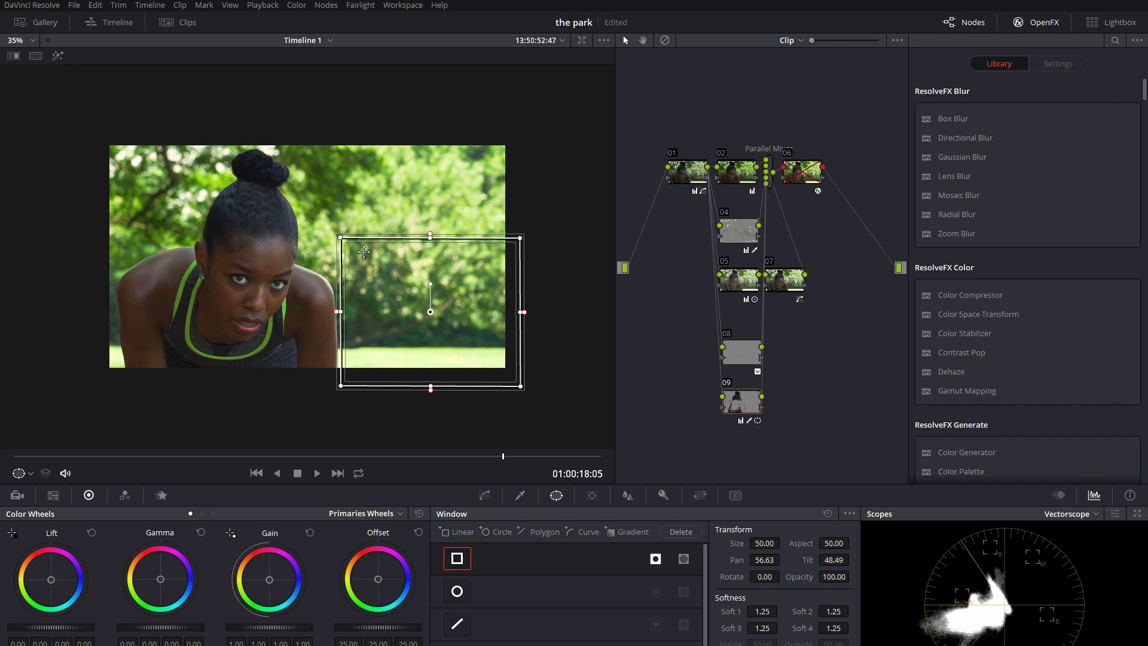
pyautogui.moveTo(340, 237); pyautogui.dragTo(338, 237)
# At 01:00:16:14, shift node 09's window clear of the woman's shoulder and track it forward to the clip's end.
pyautogui.click(592, 495)
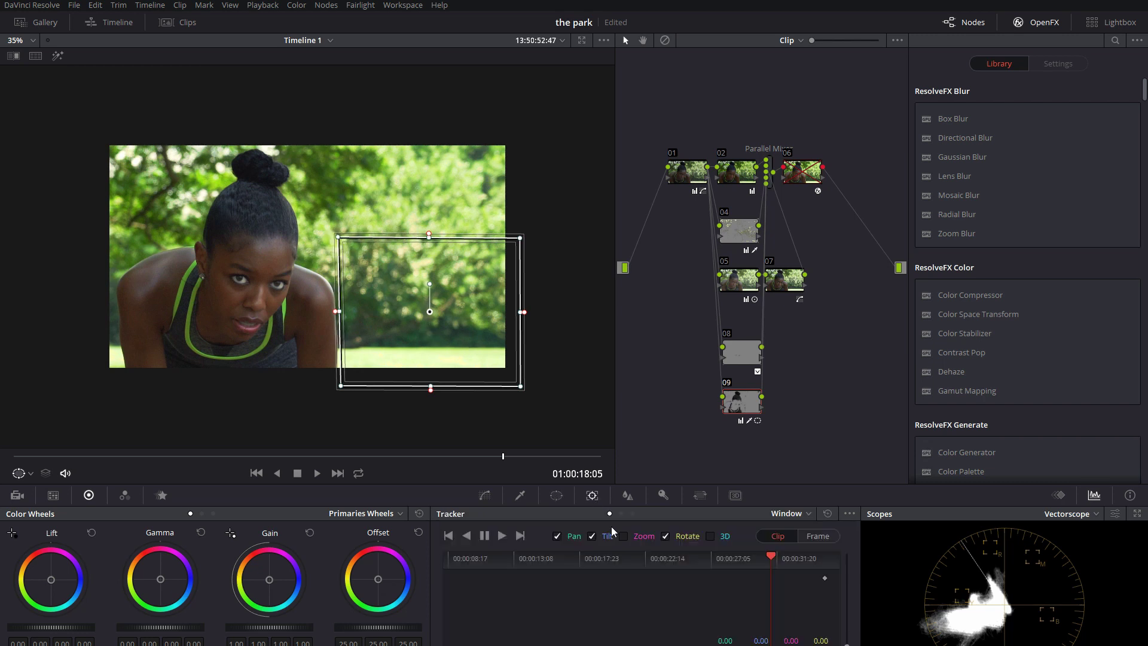
pyautogui.click(774, 556)
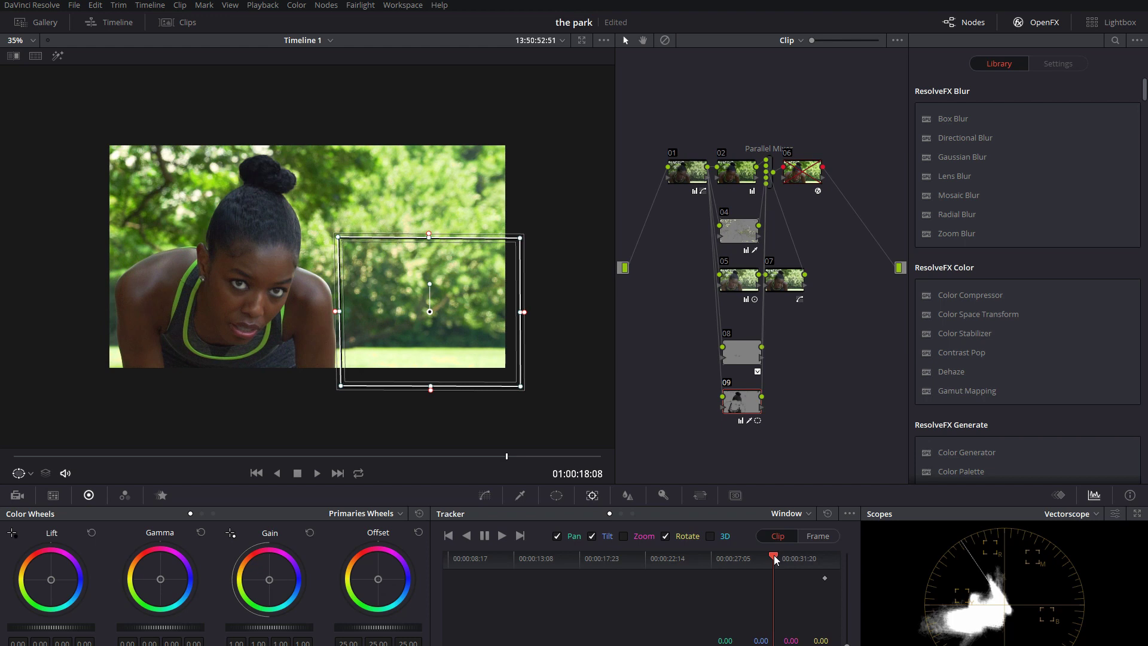
pyautogui.moveTo(761, 556); pyautogui.dragTo(742, 556)
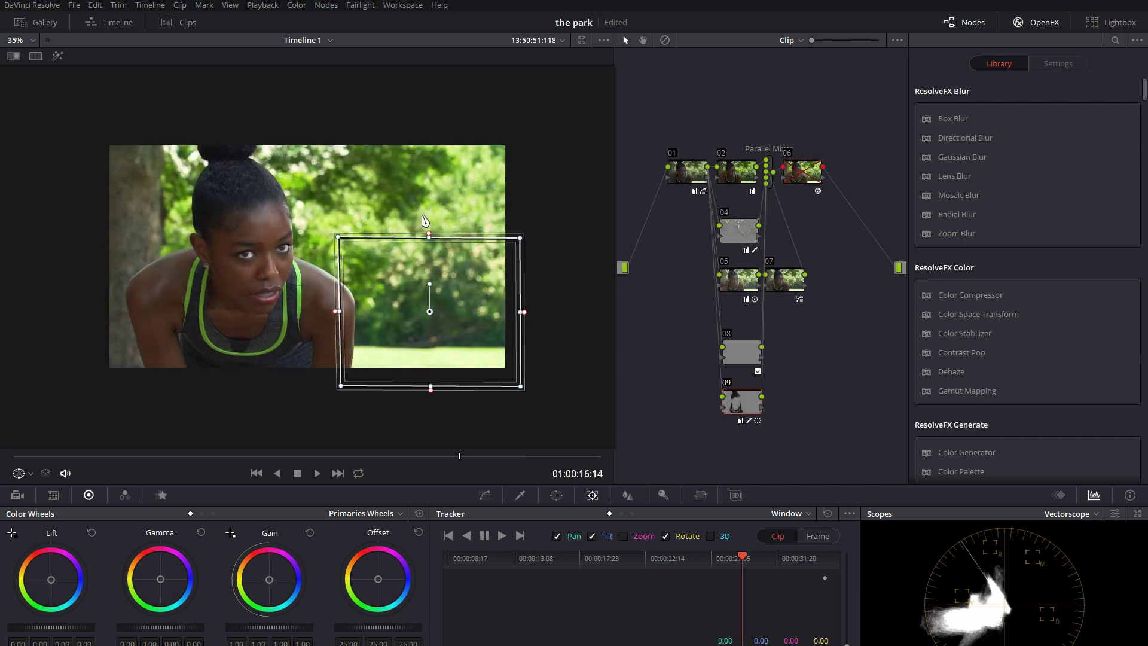
pyautogui.moveTo(430, 311)
pyautogui.mouseDown()
pyautogui.moveTo(456, 310)
pyautogui.moveTo(447, 313)
pyautogui.mouseUp()
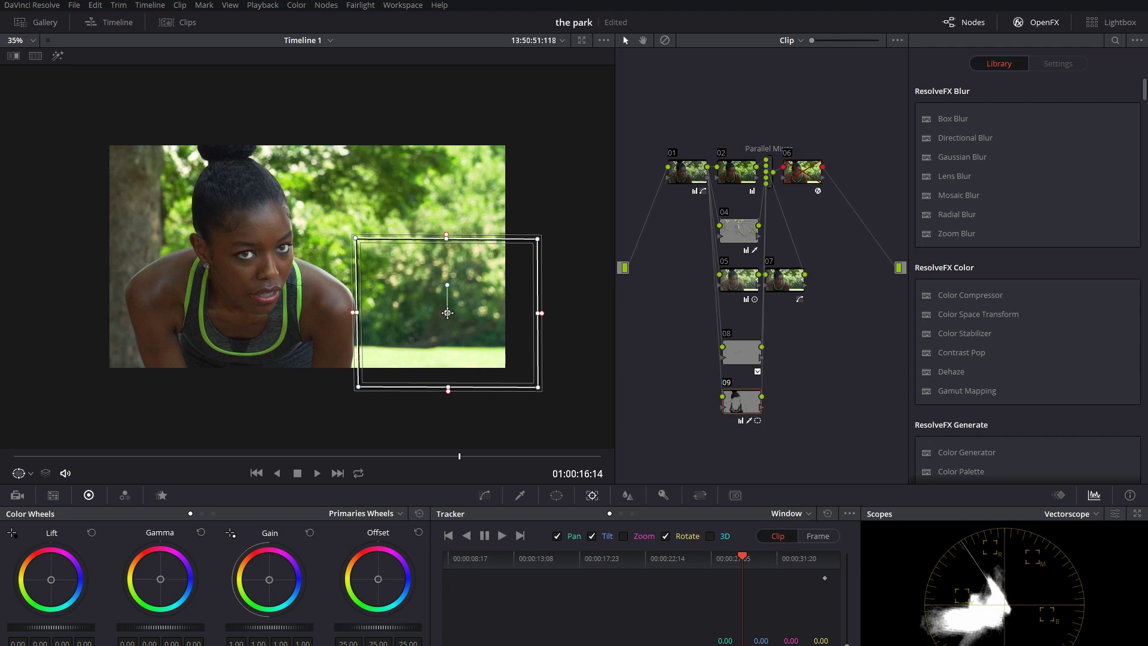
pyautogui.click(502, 536)
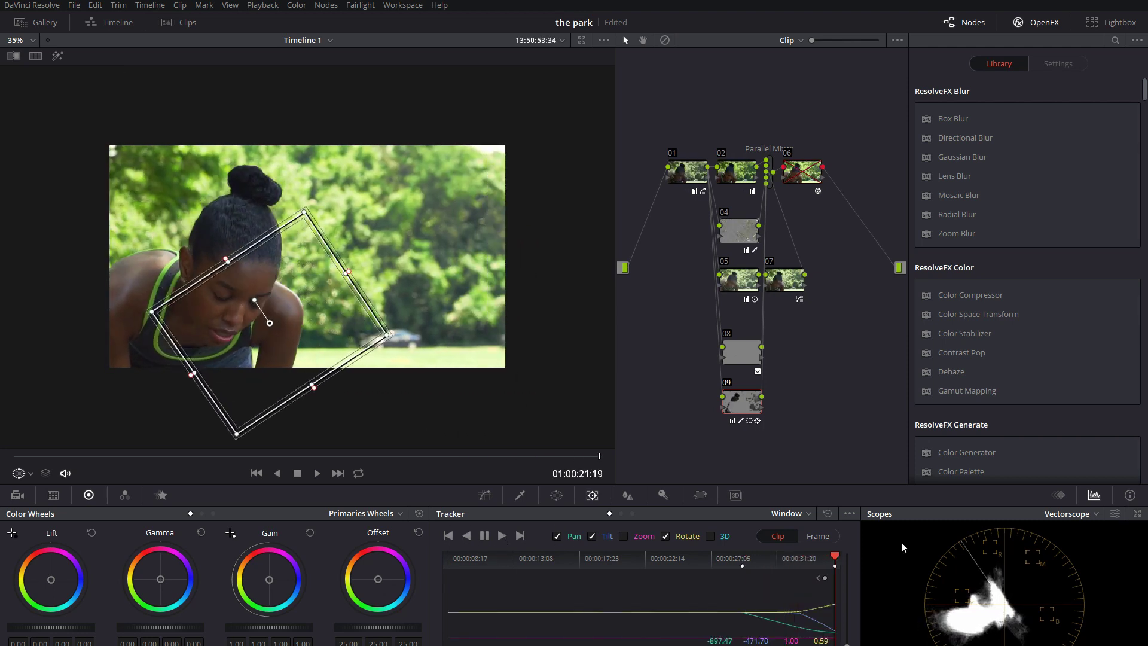
# Reset node 09's window tracking and, at 01:00:21:19, reshape the window to cover the trees and grass right of the woman.
pyautogui.click(830, 515)
pyautogui.moveTo(447, 303); pyautogui.dragTo(405, 304)
pyautogui.moveTo(492, 317); pyautogui.dragTo(525, 320)
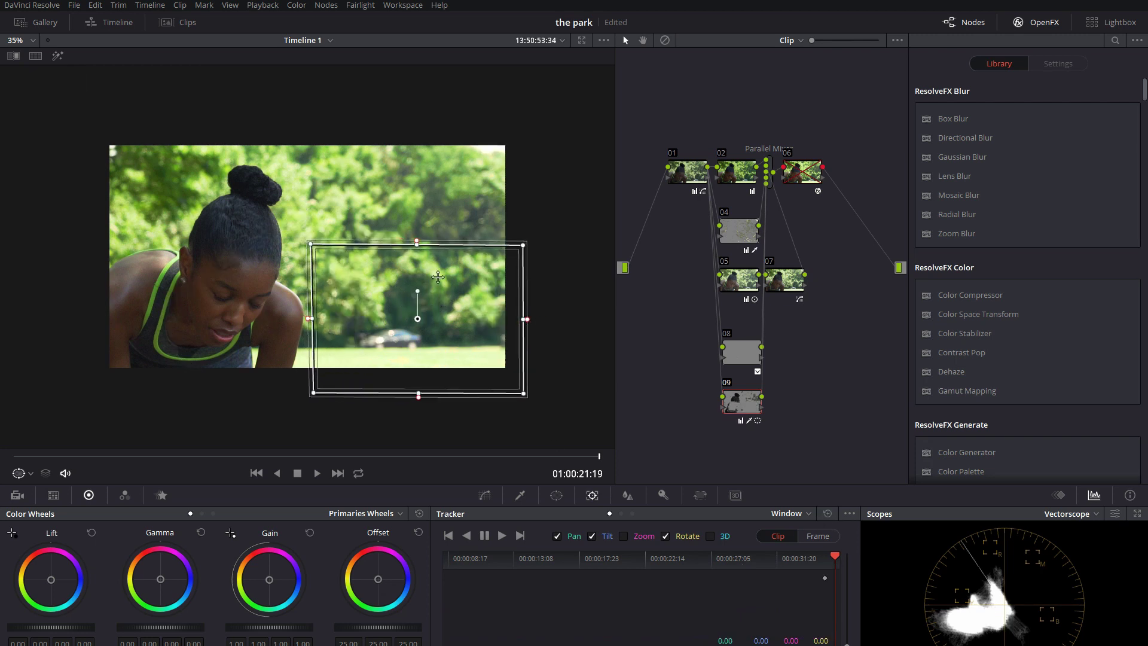
pyautogui.moveTo(418, 245); pyautogui.dragTo(442, 131)
pyautogui.moveTo(310, 394); pyautogui.dragTo(295, 398)
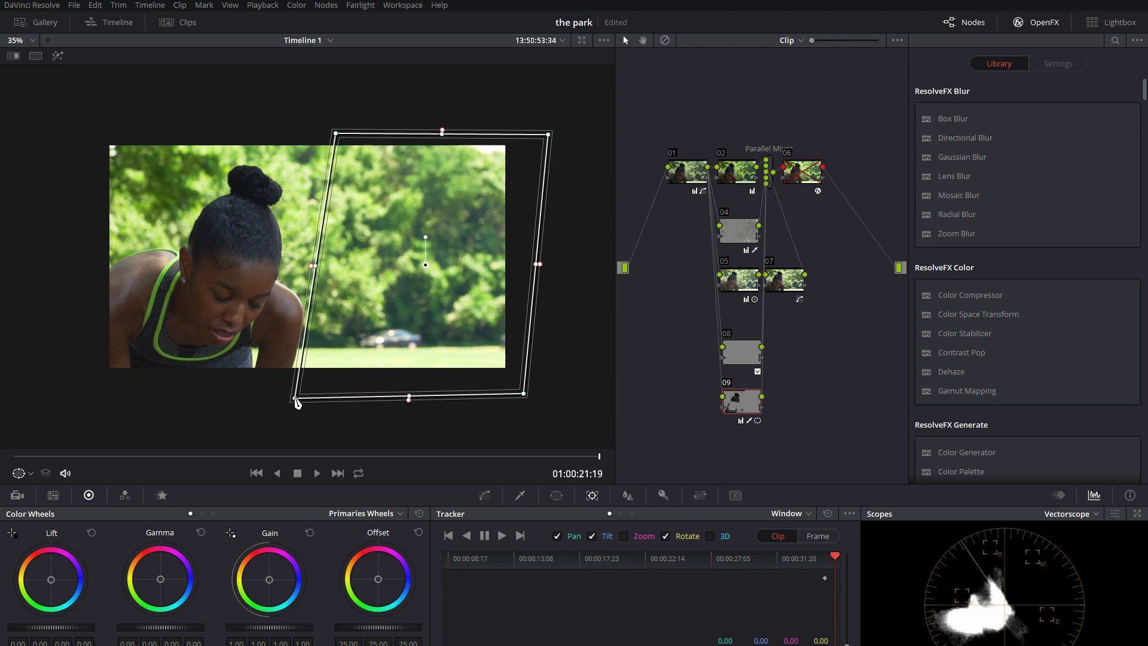
# Switch the tracker to Frame mode and fine-tune node 09's window softness and position at 01:00:21:19 to keyframe it.
pyautogui.click(816, 537)
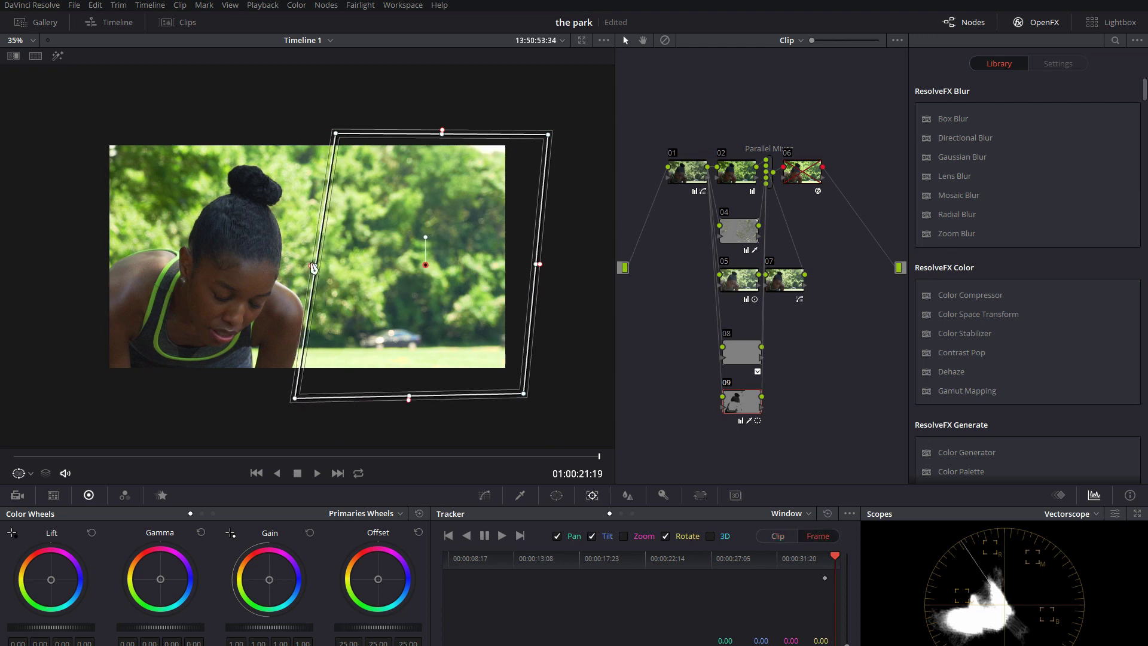
pyautogui.moveTo(311, 266); pyautogui.dragTo(307, 265)
pyautogui.moveTo(429, 263); pyautogui.dragTo(428, 266)
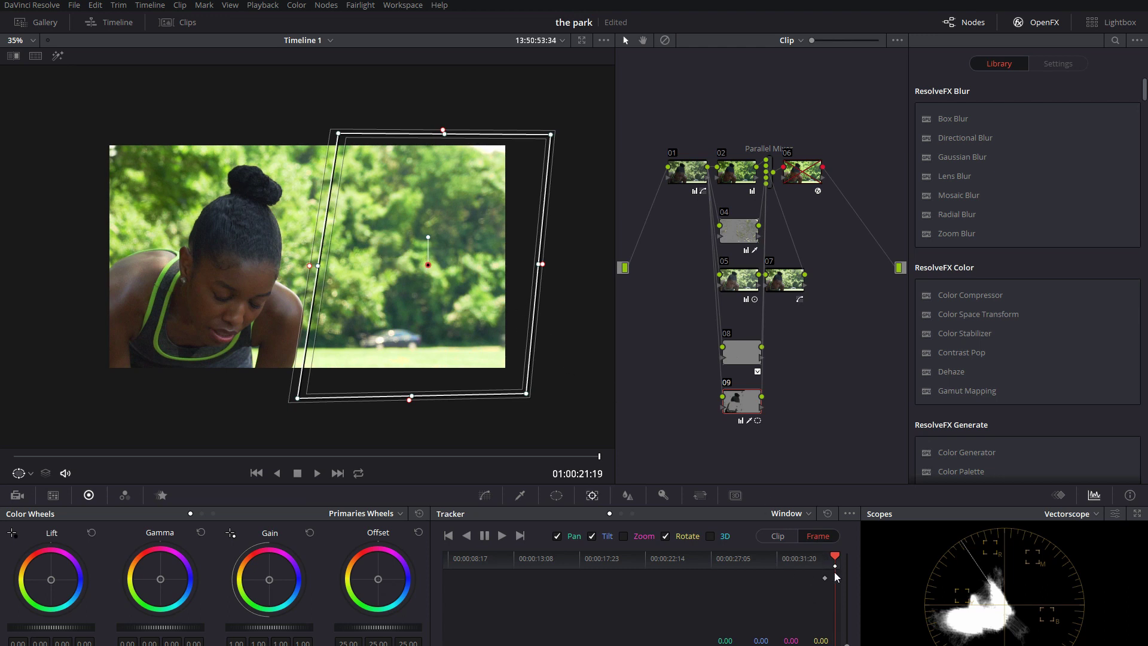
# At 01:00:17:13, move the left corners of node 09's window along the outer edge of the woman's shoulder and arm.
pyautogui.moveTo(835, 560); pyautogui.dragTo(759, 558)
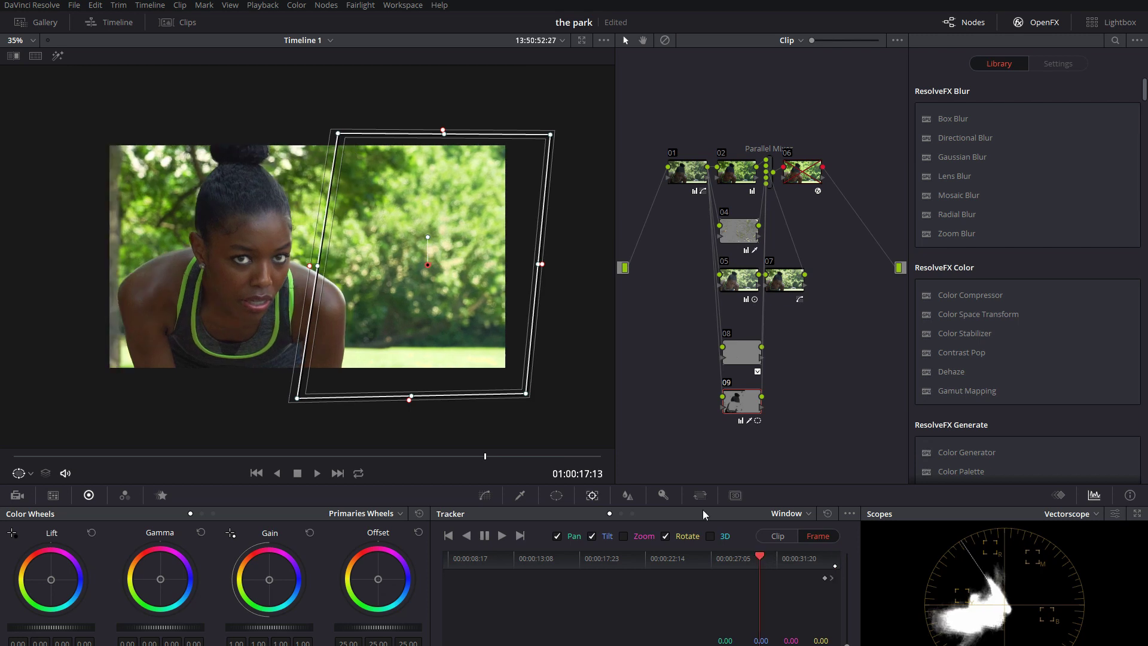
pyautogui.moveTo(298, 398); pyautogui.dragTo(354, 399)
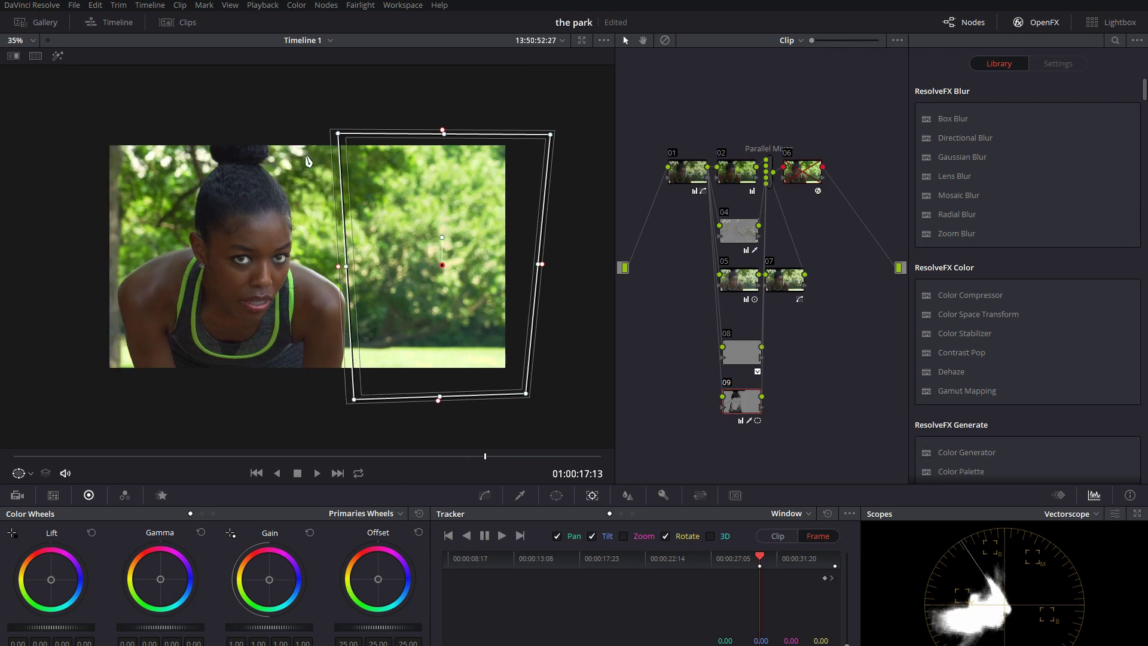
pyautogui.moveTo(334, 131); pyautogui.dragTo(357, 131)
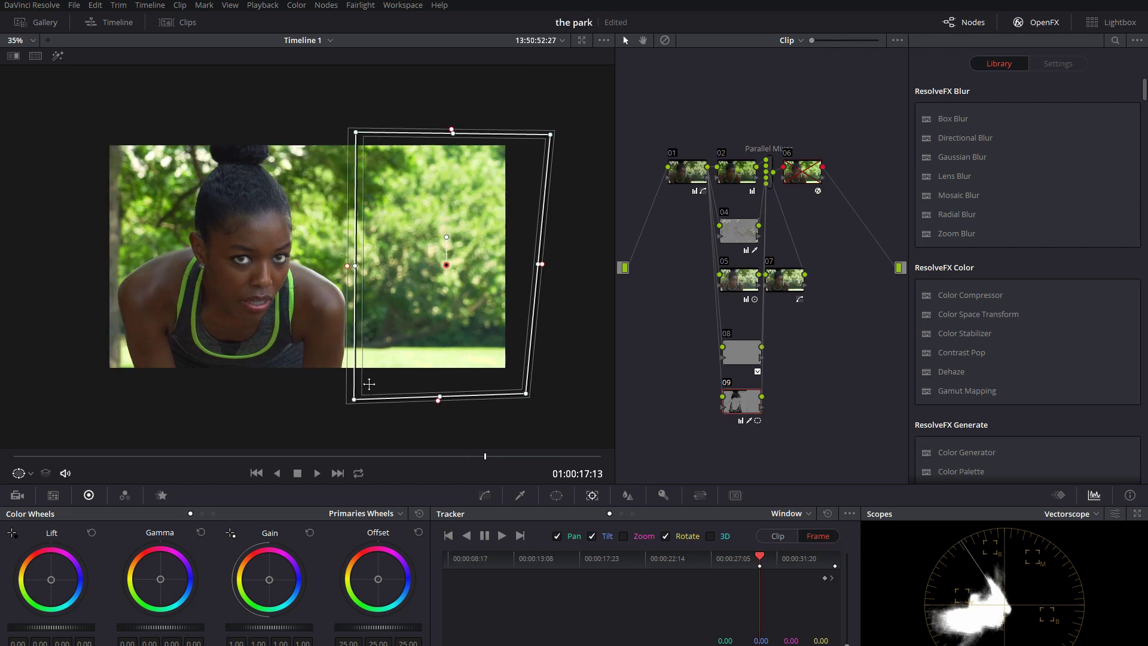
pyautogui.moveTo(354, 398); pyautogui.dragTo(341, 399)
# At 01:00:14:03, shift node 09's window clear of the woman's arm and adjust its upper-left corner.
pyautogui.moveTo(758, 551); pyautogui.dragTo(699, 570)
pyautogui.moveTo(430, 209); pyautogui.dragTo(471, 213)
pyautogui.moveTo(394, 136); pyautogui.dragTo(383, 129)
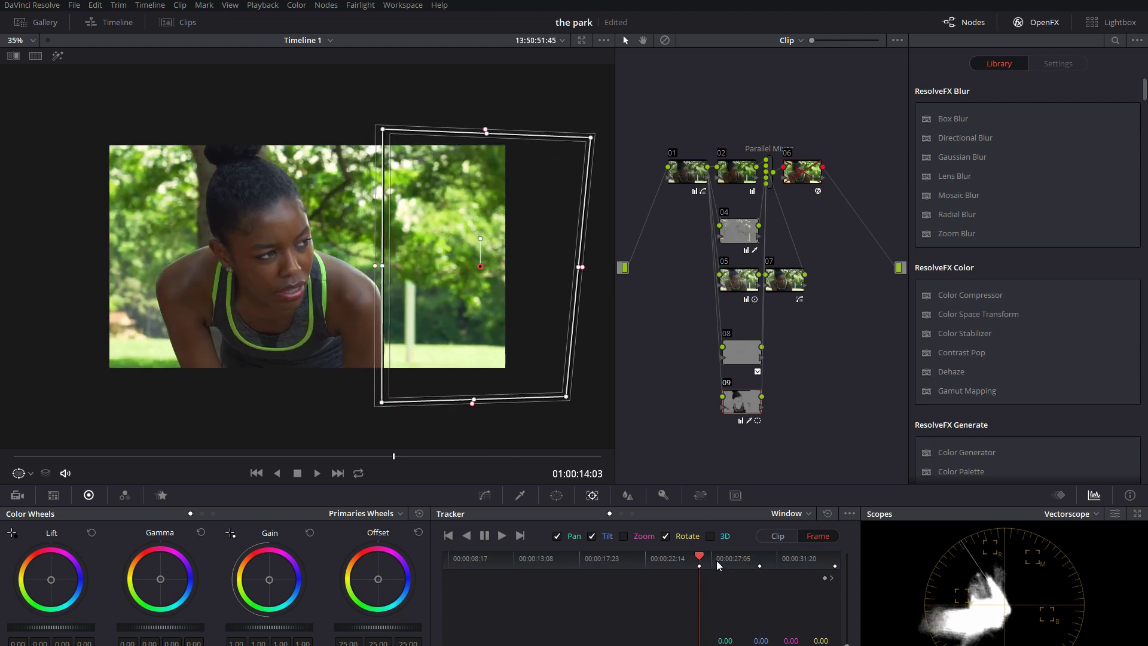
# At 01:00:09:14, move node 09's window past the woman's arm and tilt its left edge to follow her body.
pyautogui.click(697, 558)
pyautogui.moveTo(697, 558); pyautogui.dragTo(619, 569)
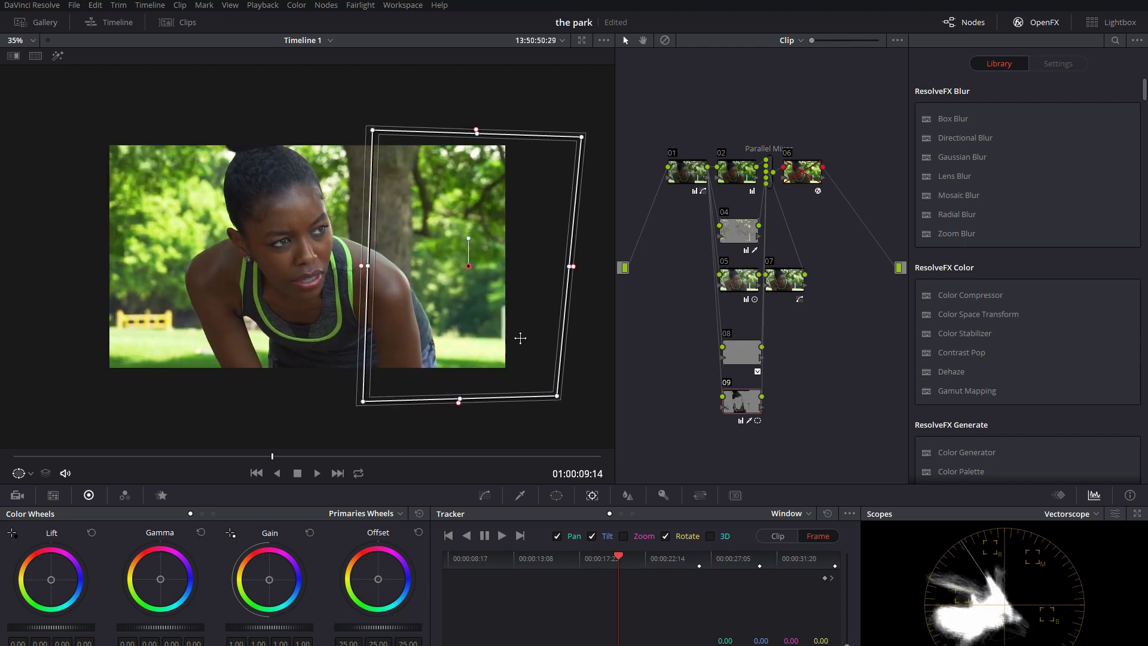
pyautogui.moveTo(475, 269); pyautogui.dragTo(540, 270)
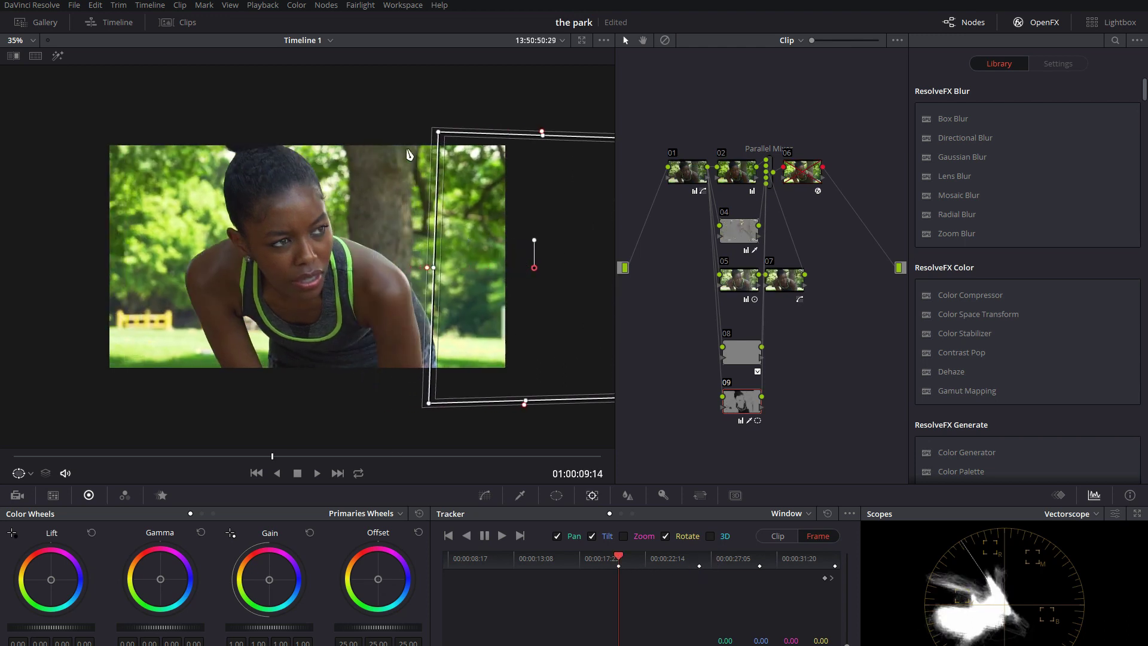
pyautogui.moveTo(440, 135); pyautogui.dragTo(417, 125)
pyautogui.moveTo(430, 404); pyautogui.dragTo(445, 407)
# Keyframe node 09's window clear of the woman's body at 01:00:03:00 and at a frame shortly before the 01:00:09:14 keyframe.
pyautogui.moveTo(614, 560); pyautogui.dragTo(501, 568)
pyautogui.moveTo(526, 259); pyautogui.dragTo(562, 265)
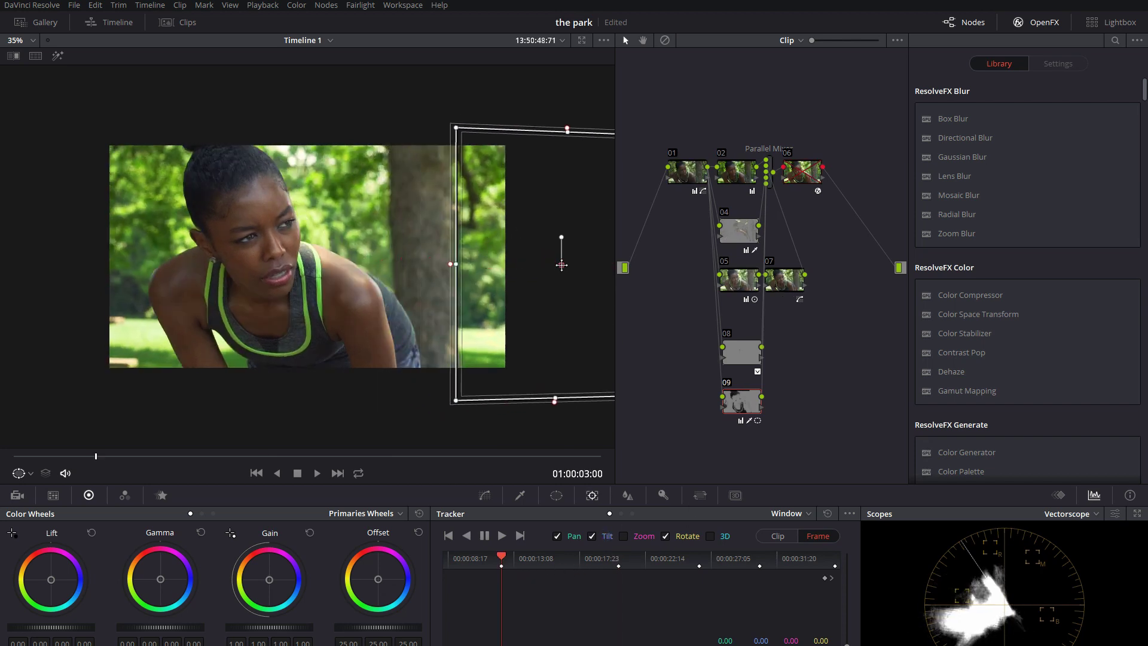
pyautogui.press('space')
pyautogui.moveTo(556, 564)
pyautogui.mouseDown()
pyautogui.moveTo(584, 565)
pyautogui.moveTo(549, 560)
pyautogui.mouseUp()
pyautogui.moveTo(553, 259); pyautogui.dragTo(566, 256)
# At 01:00:00:00, shift node 09's window off the woman's back, adjust its left corners, and check the keyframed motion through the clip.
pyautogui.moveTo(474, 556); pyautogui.dragTo(405, 560)
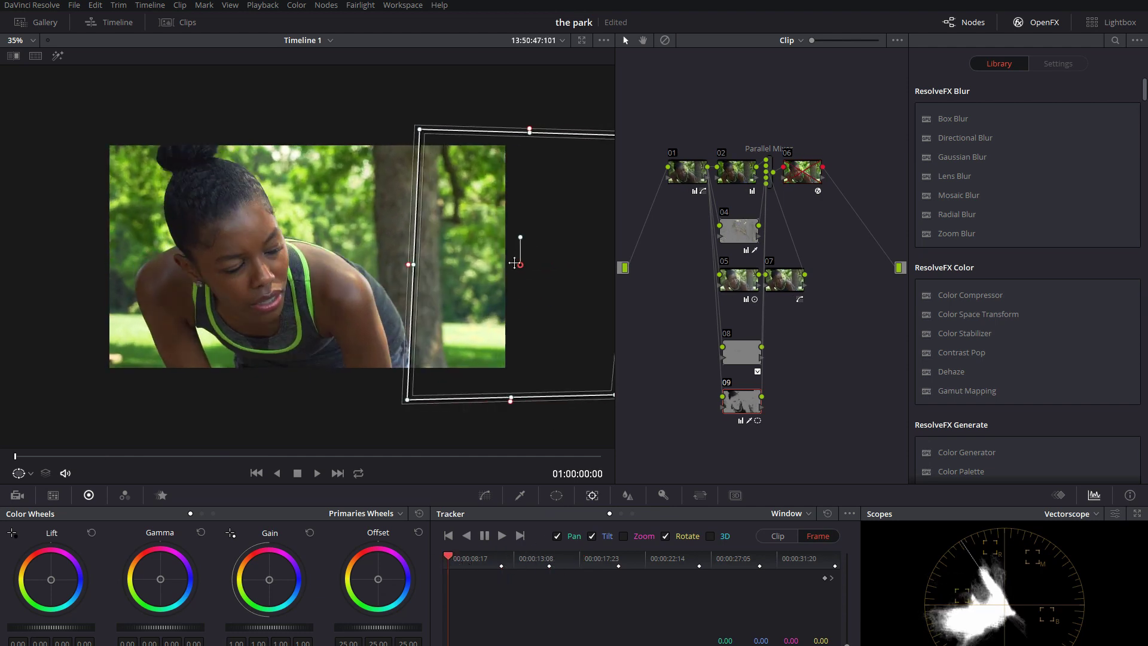
pyautogui.moveTo(521, 263); pyautogui.dragTo(549, 256)
pyautogui.moveTo(454, 110); pyautogui.dragTo(449, 105)
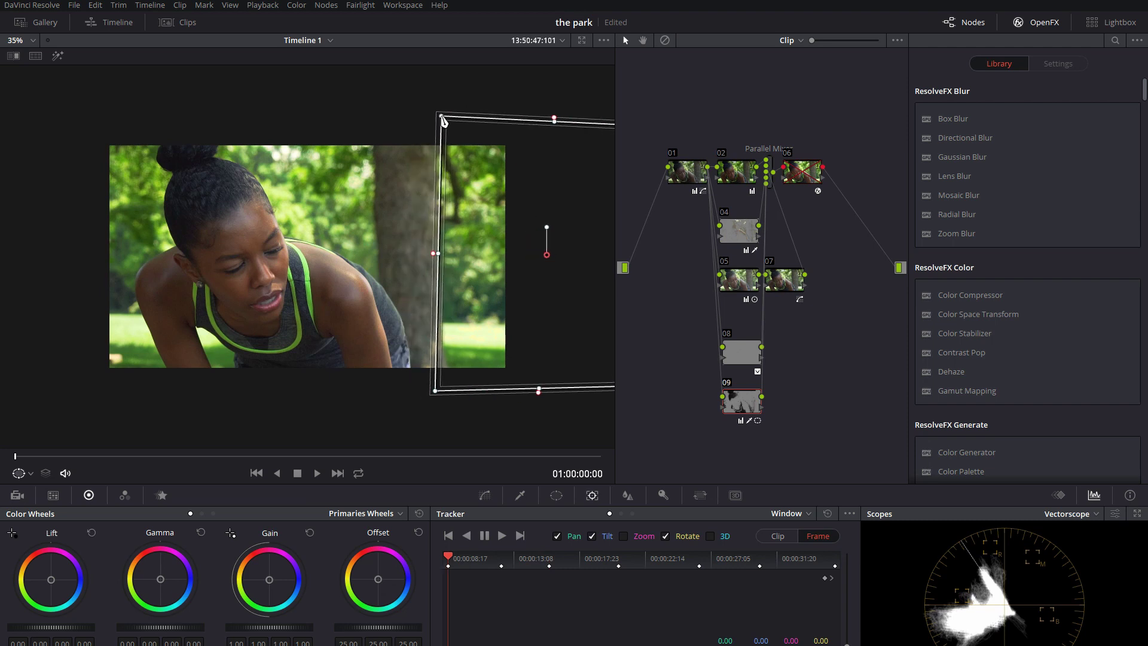
pyautogui.moveTo(435, 391); pyautogui.dragTo(441, 396)
pyautogui.moveTo(449, 558); pyautogui.dragTo(657, 565)
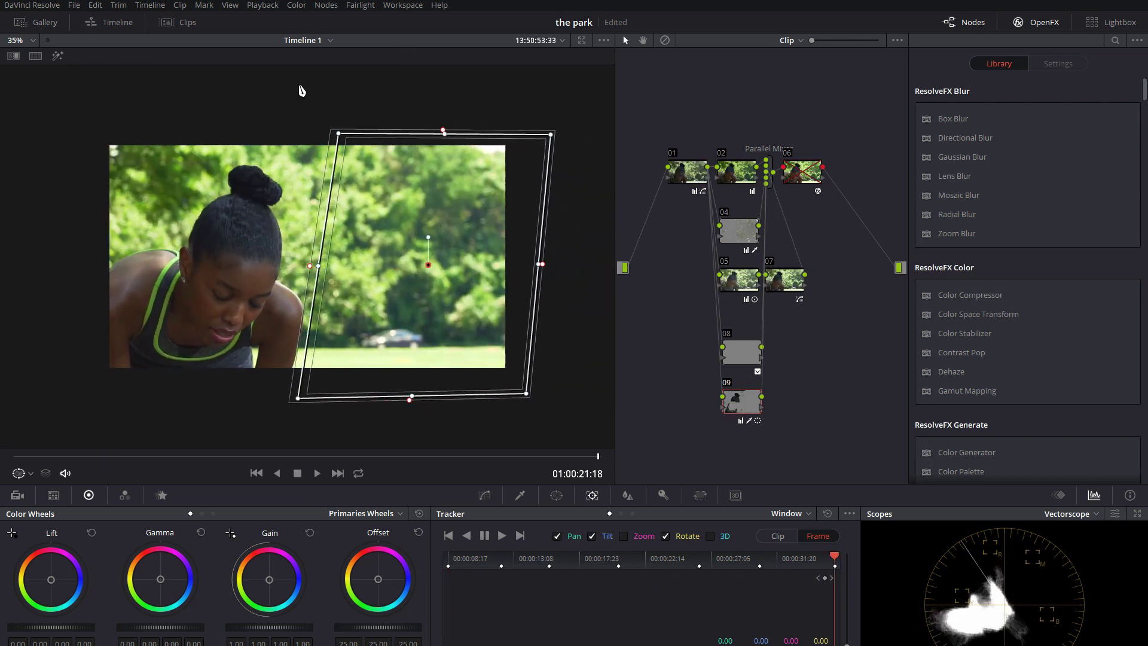
pyautogui.click(448, 559)
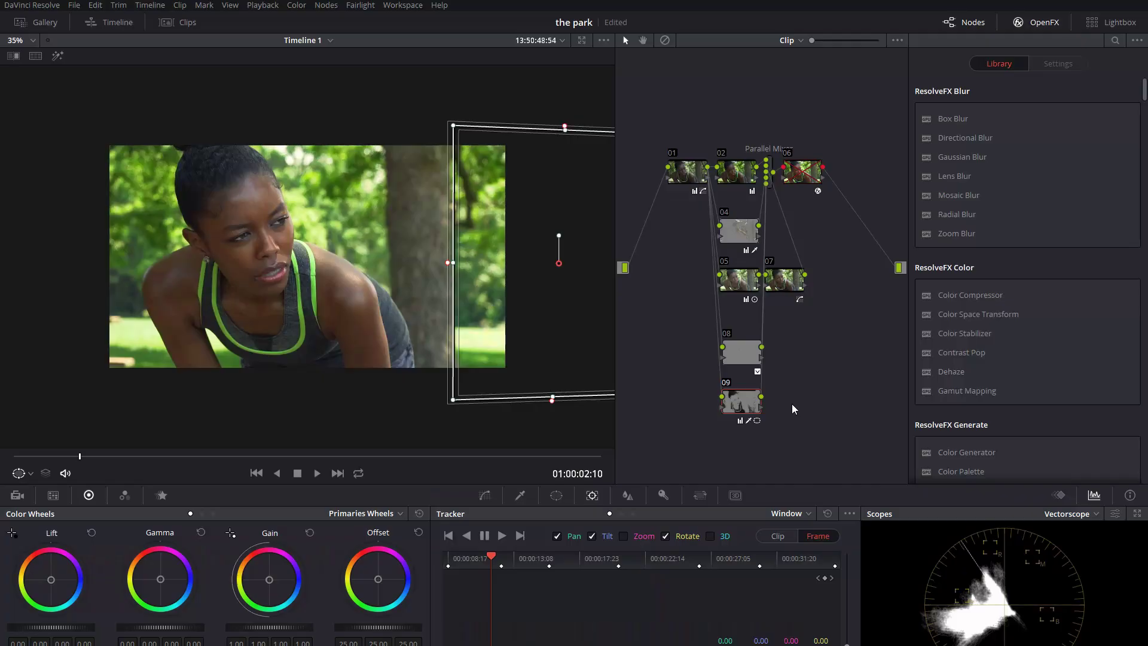
# Add parallel node 10 below node 09 and go to 01:00:15:23.
pyautogui.hotkey('alt', 'p')
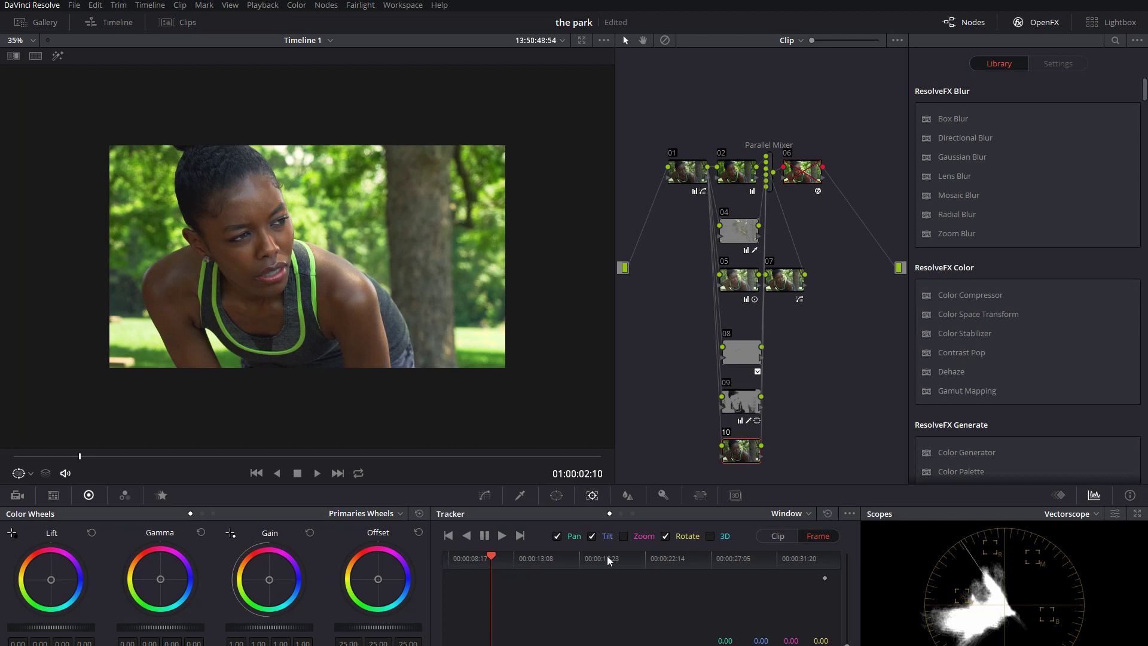
pyautogui.moveTo(488, 555); pyautogui.dragTo(619, 561)
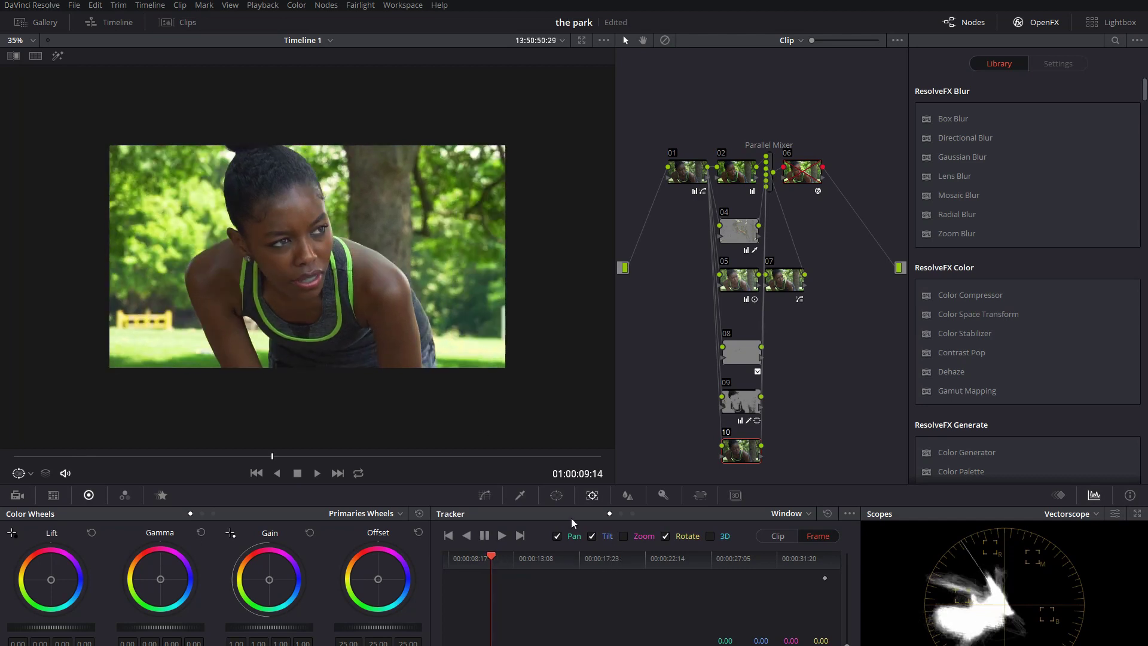
pyautogui.moveTo(394, 456); pyautogui.dragTo(444, 454)
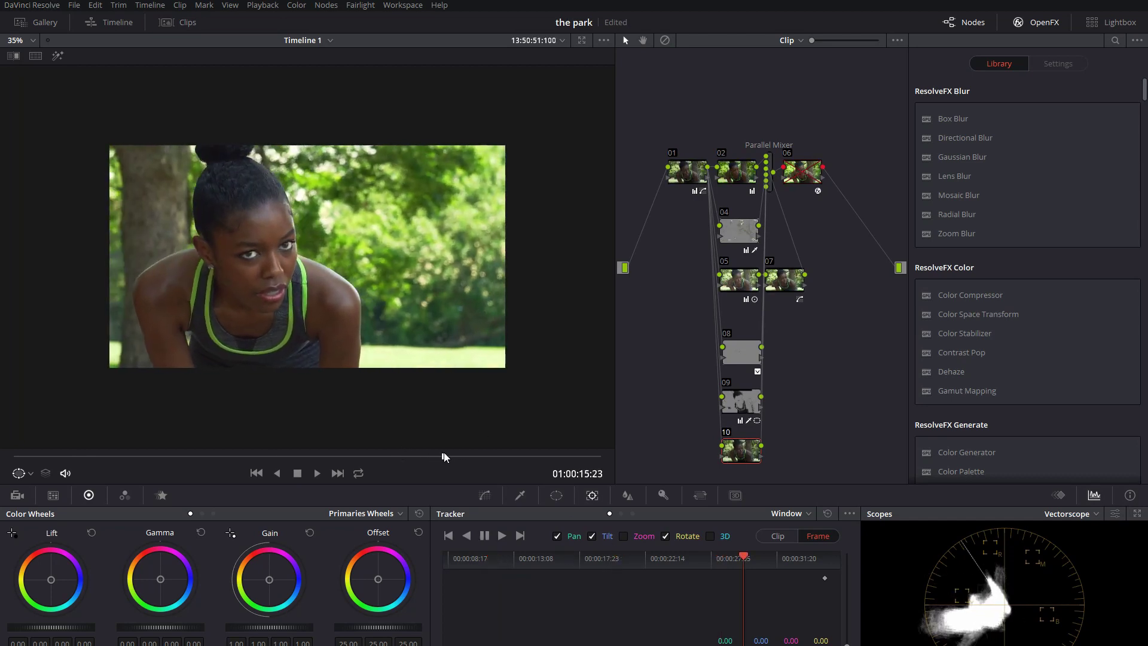
# Lower the green point of node 10's Hue vs Hue curve slightly to shift the foliage's hue.
pyautogui.click(489, 495)
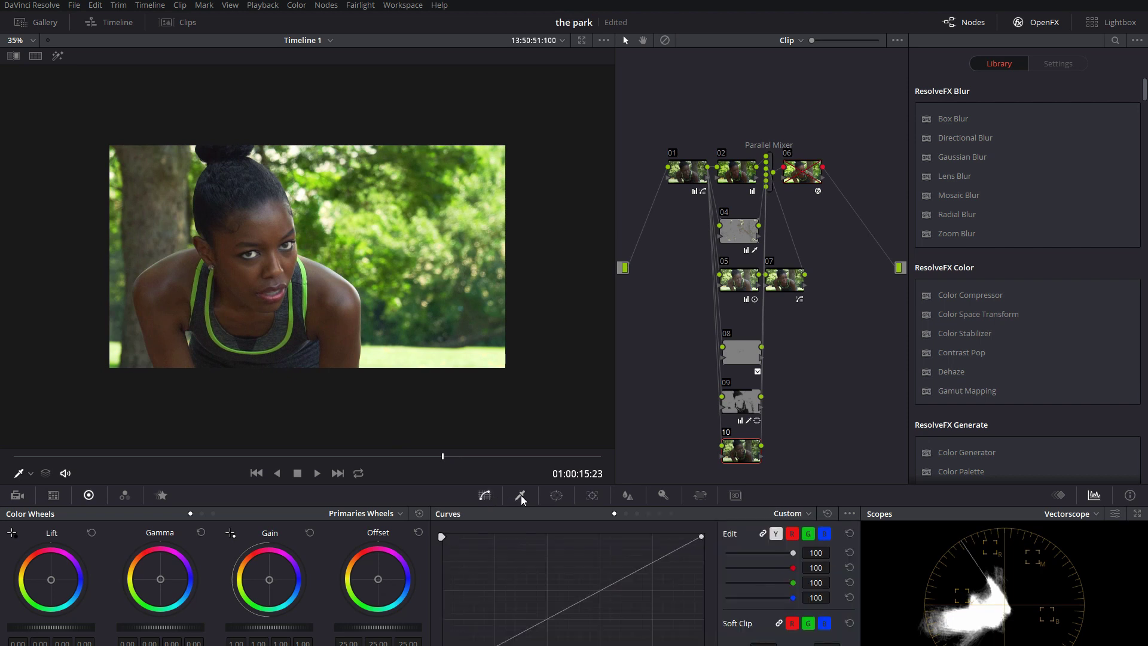
pyautogui.click(521, 495)
pyautogui.click(555, 496)
pyautogui.click(626, 513)
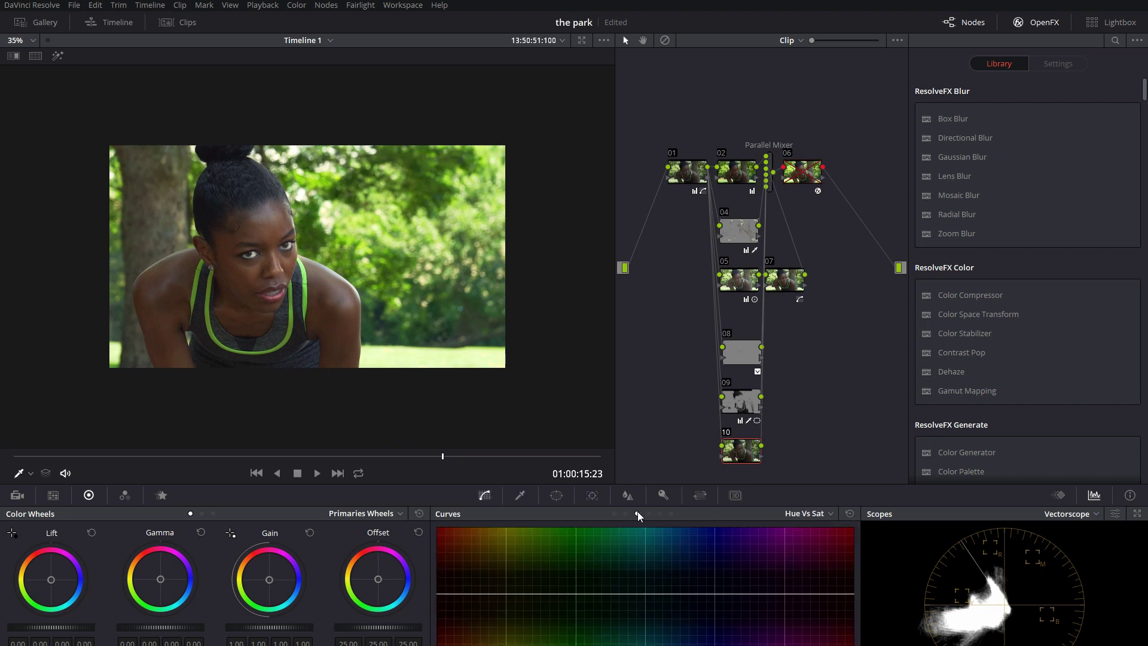
pyautogui.scroll(3, 432, 323)
pyautogui.moveTo(428, 328); pyautogui.dragTo(171, 313)
pyautogui.scroll(3, 279, 317)
pyautogui.moveTo(249, 307); pyautogui.dragTo(339, 264)
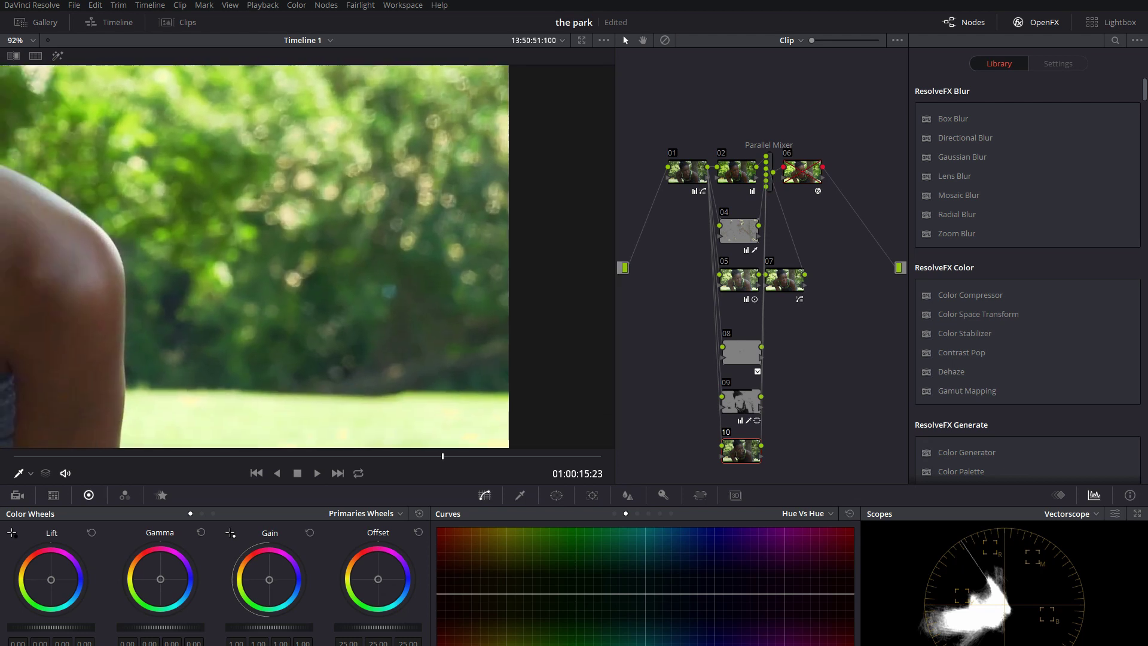
pyautogui.click(578, 576)
pyautogui.moveTo(577, 594); pyautogui.dragTo(576, 611)
pyautogui.scroll(-2, 290, 351)
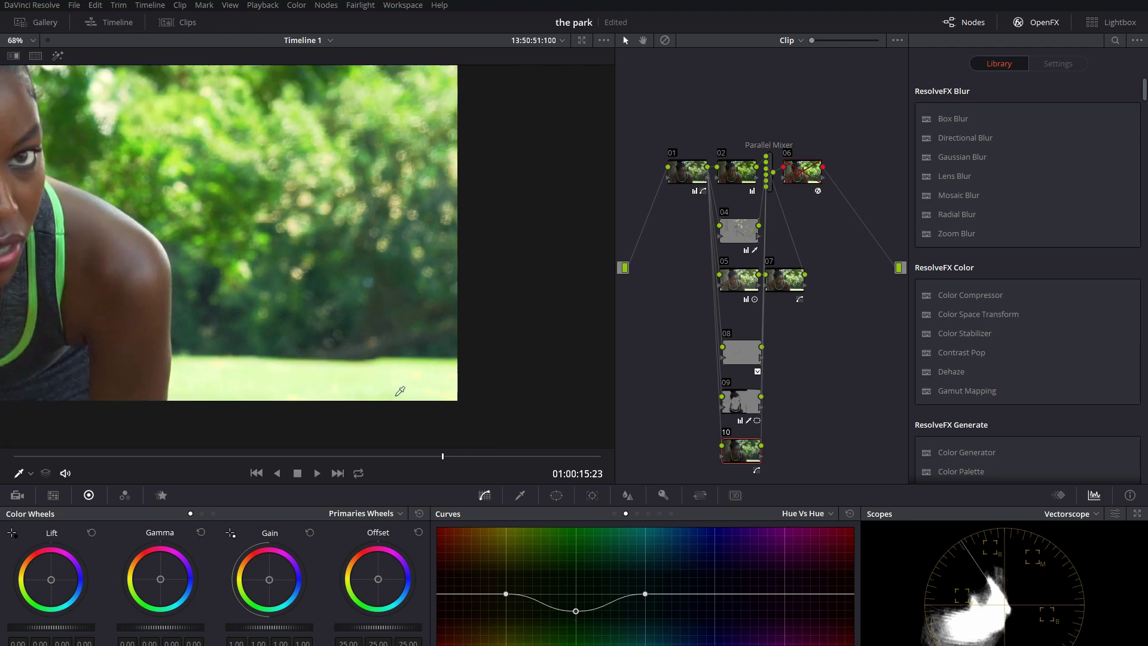
pyautogui.scroll(-2, 326, 325)
pyautogui.scroll(1, 326, 326)
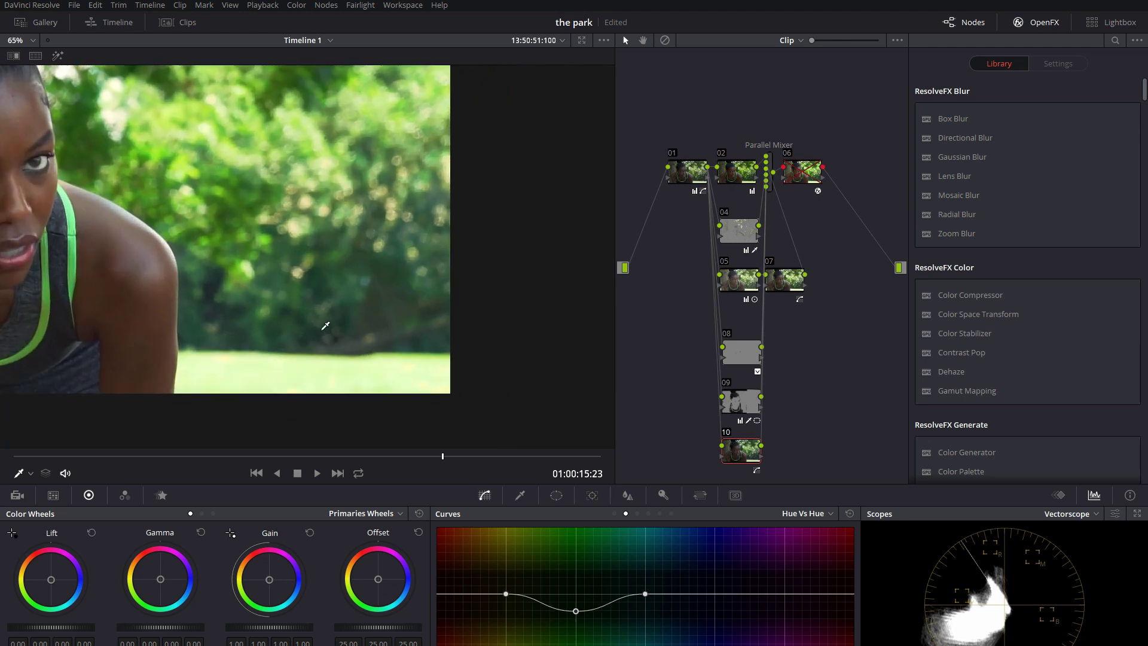
# Key node 10 with the LUM qualifier, lowering the upper luminance limit to exclude the highlights while checking the highlight view.
pyautogui.click(520, 496)
pyautogui.click(649, 514)
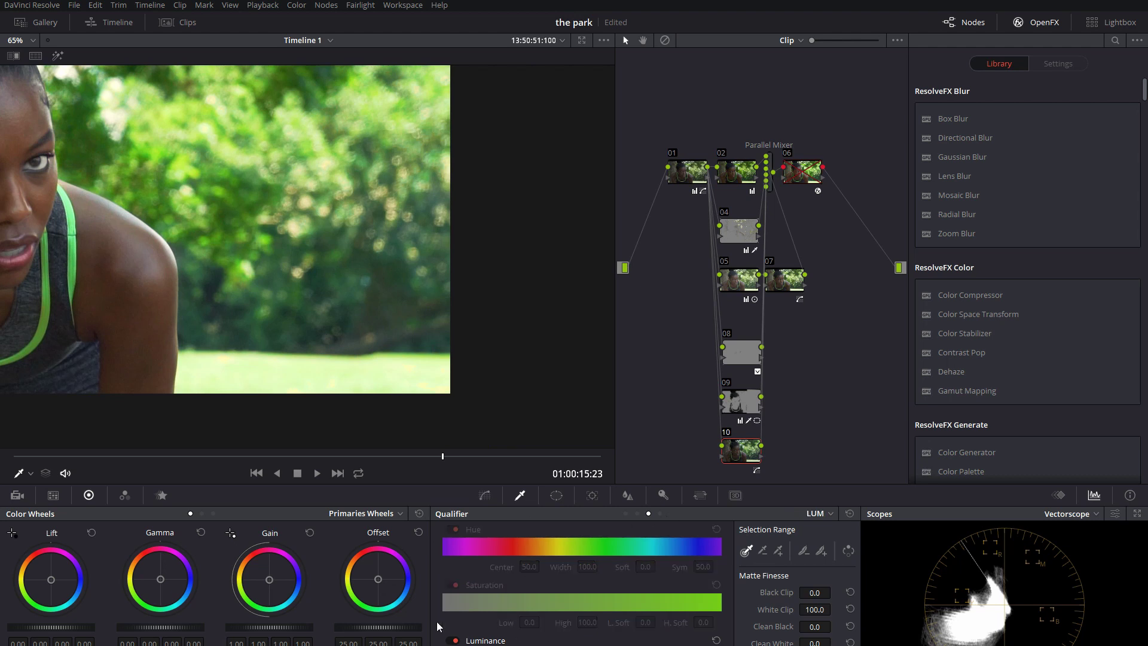
pyautogui.click(57, 55)
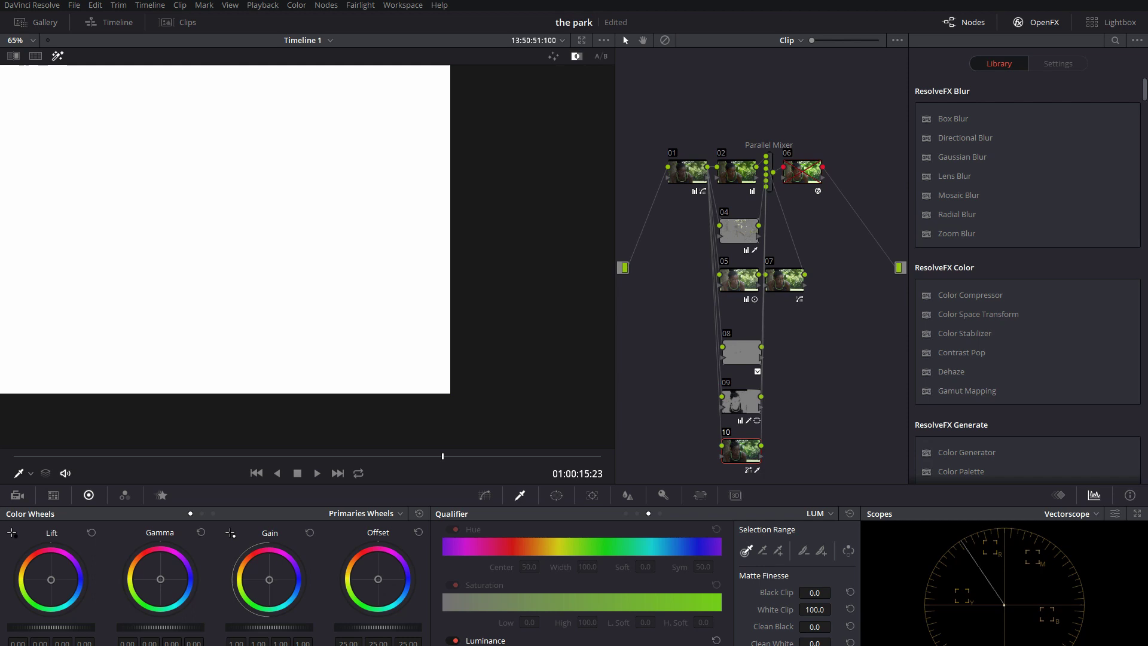
pyautogui.moveTo(721, 645); pyautogui.dragTo(581, 645)
pyautogui.click(553, 56)
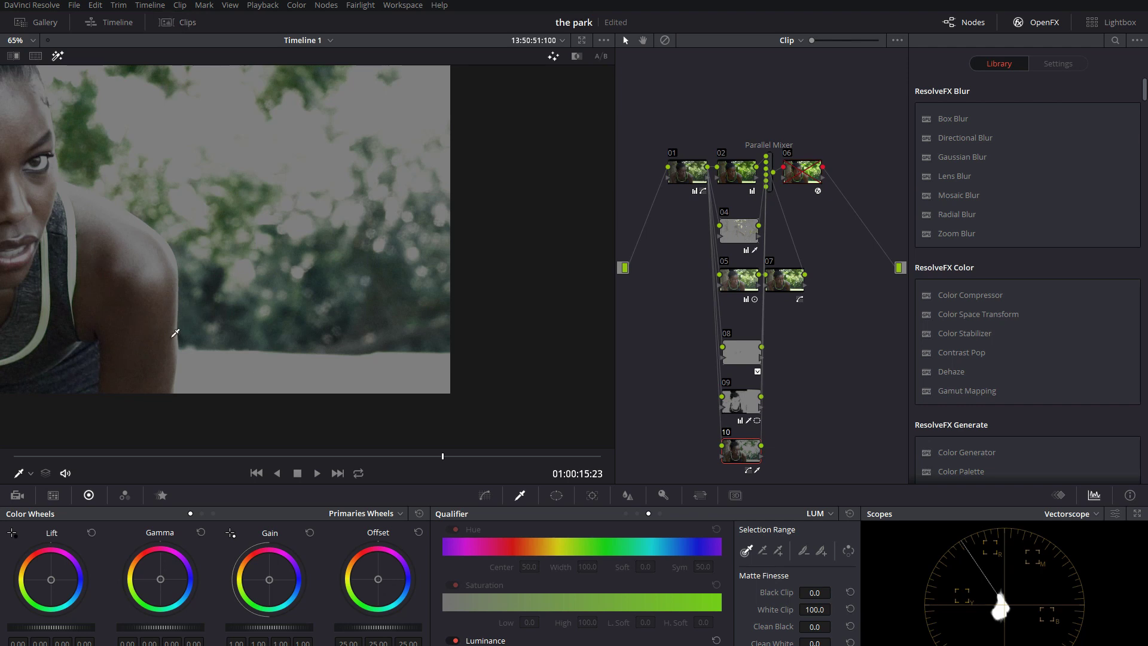
pyautogui.click(57, 55)
pyautogui.scroll(-3, 323, 278)
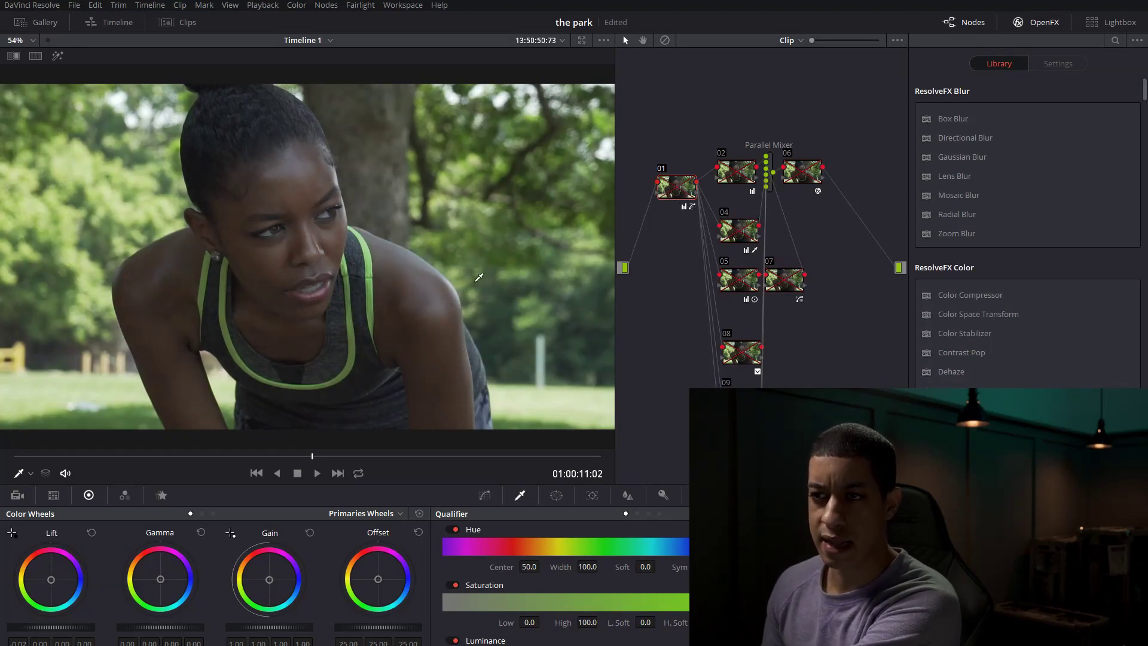
# Re-enable nodes 02, 04, 05, 07 and 08 one after another to compare their effect at 01:00:11:02.
pyautogui.click(730, 183)
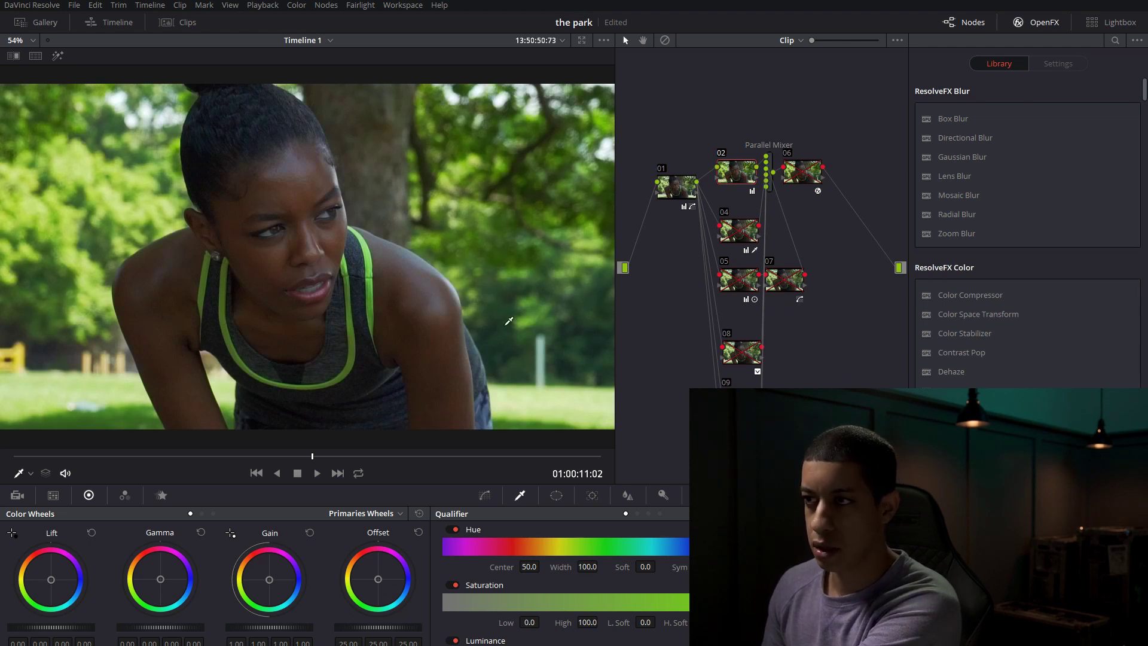
pyautogui.click(742, 233)
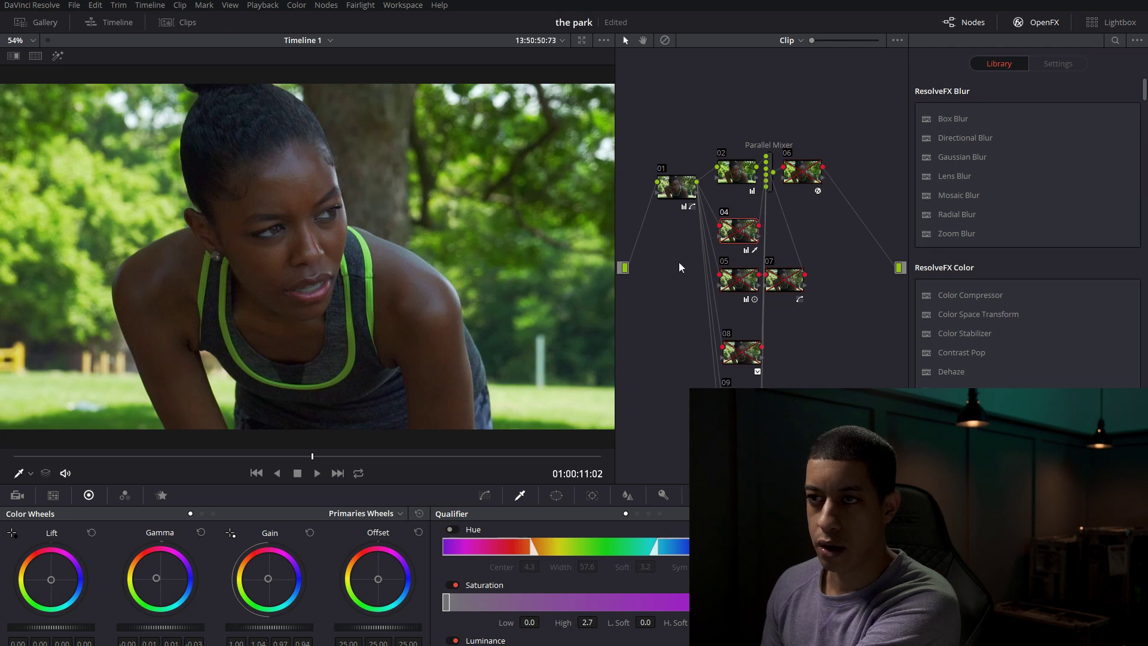
pyautogui.hotkey('ctrl', 'd')
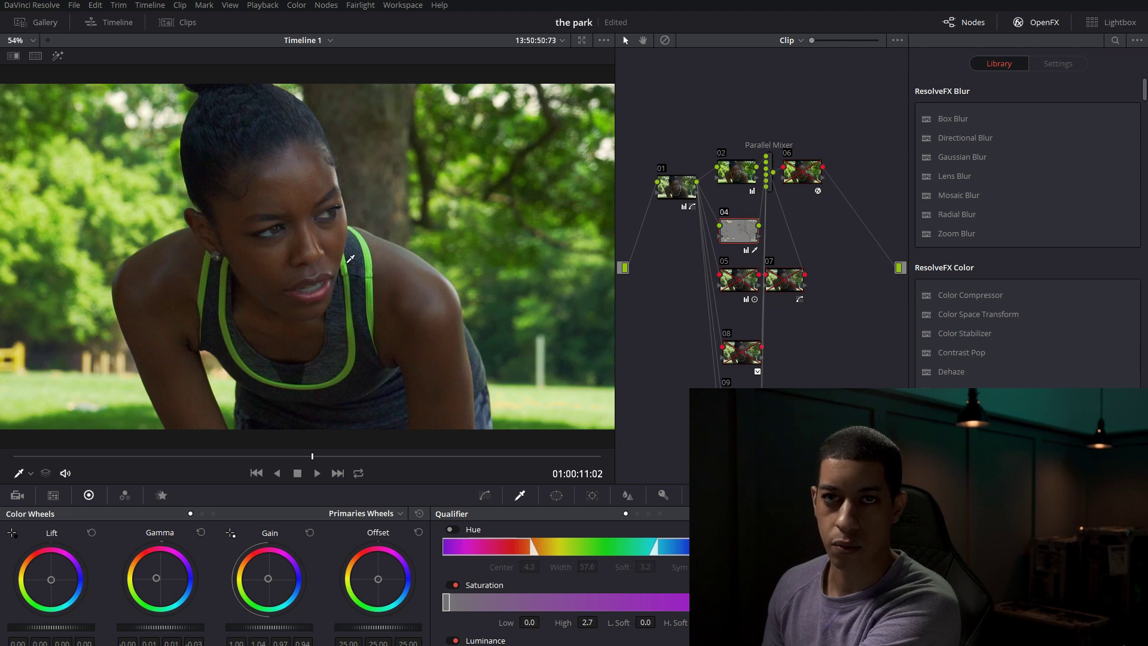
pyautogui.click(742, 289)
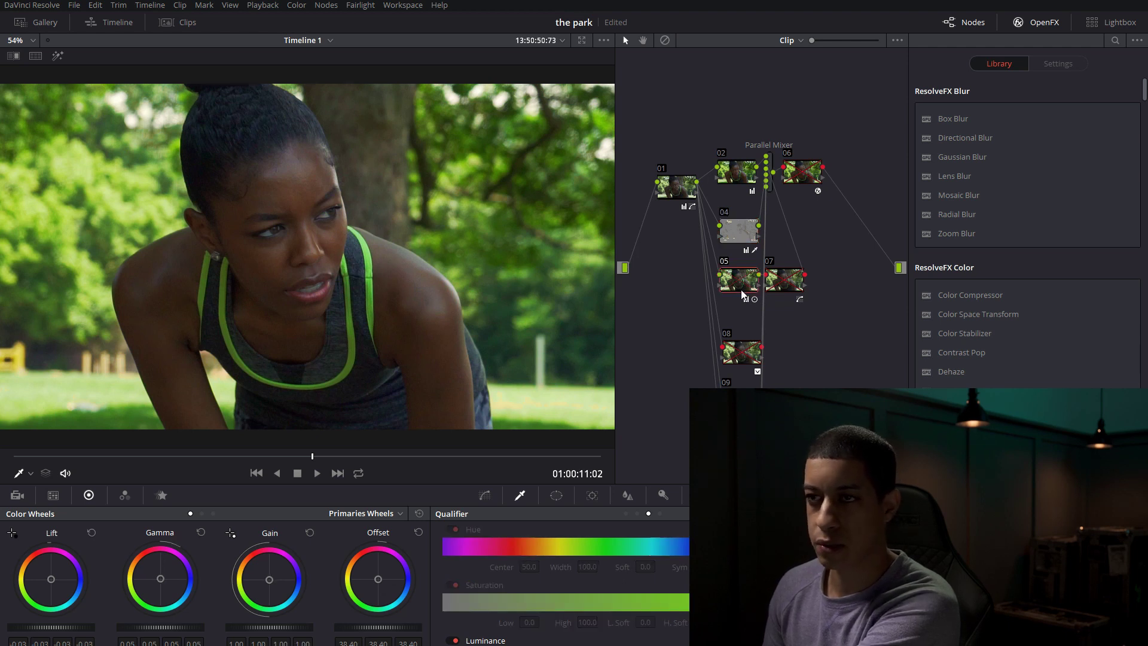
pyautogui.hotkey('ctrl', 'd')
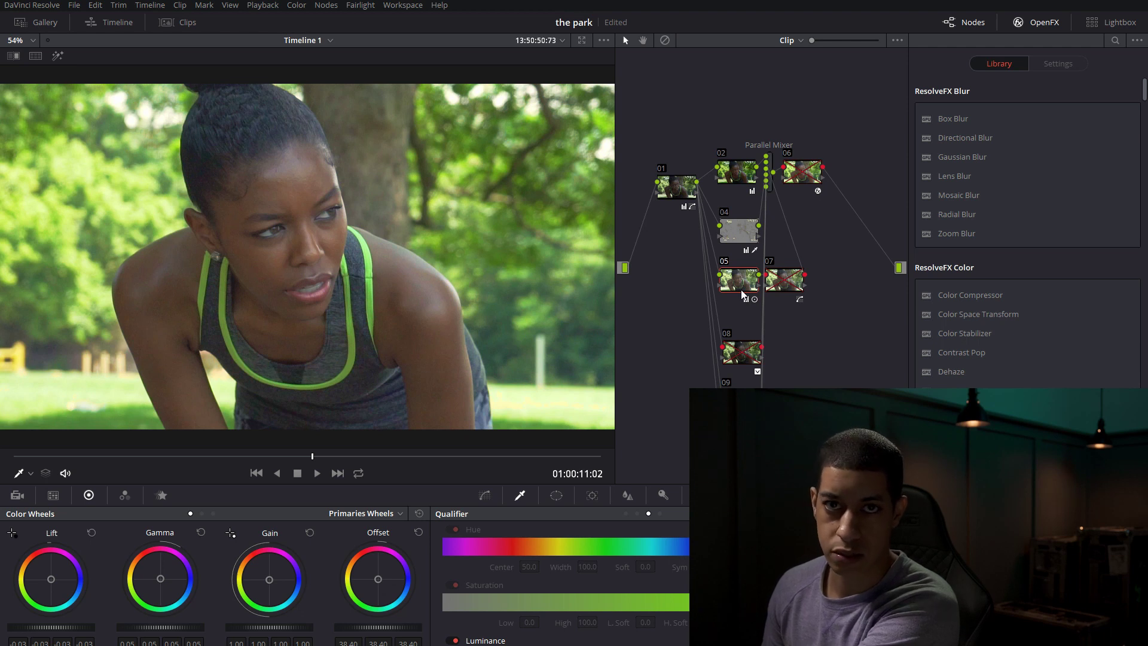
pyautogui.click(795, 289)
pyautogui.hotkey('ctrl', 'd')
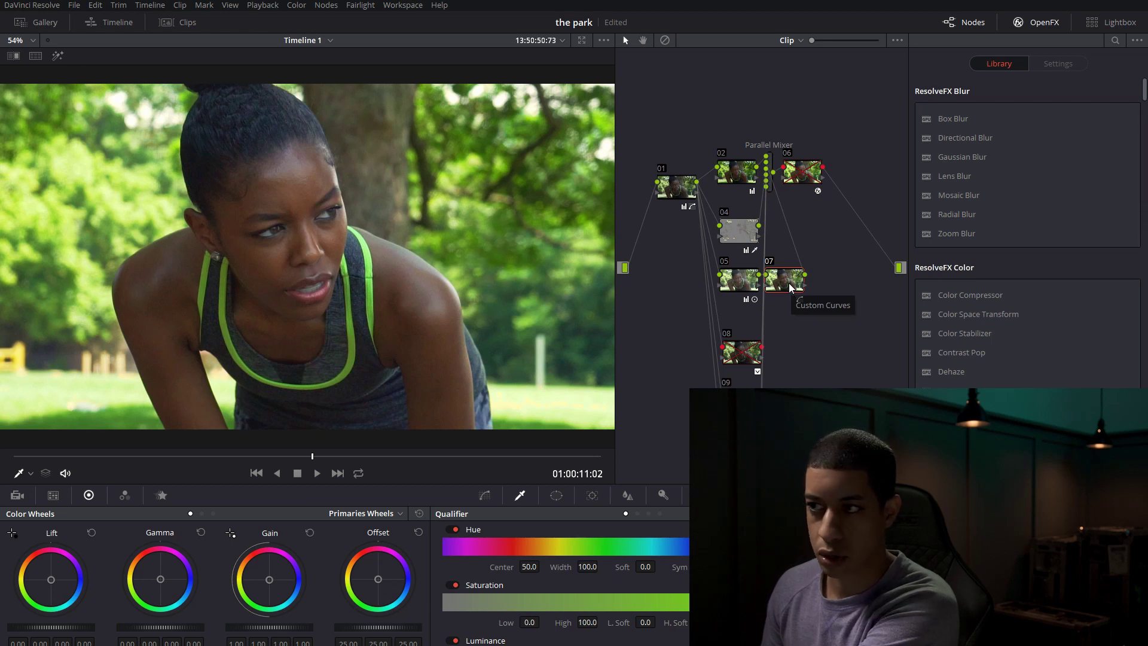
pyautogui.click(739, 361)
pyautogui.hotkey('ctrl', 'd')
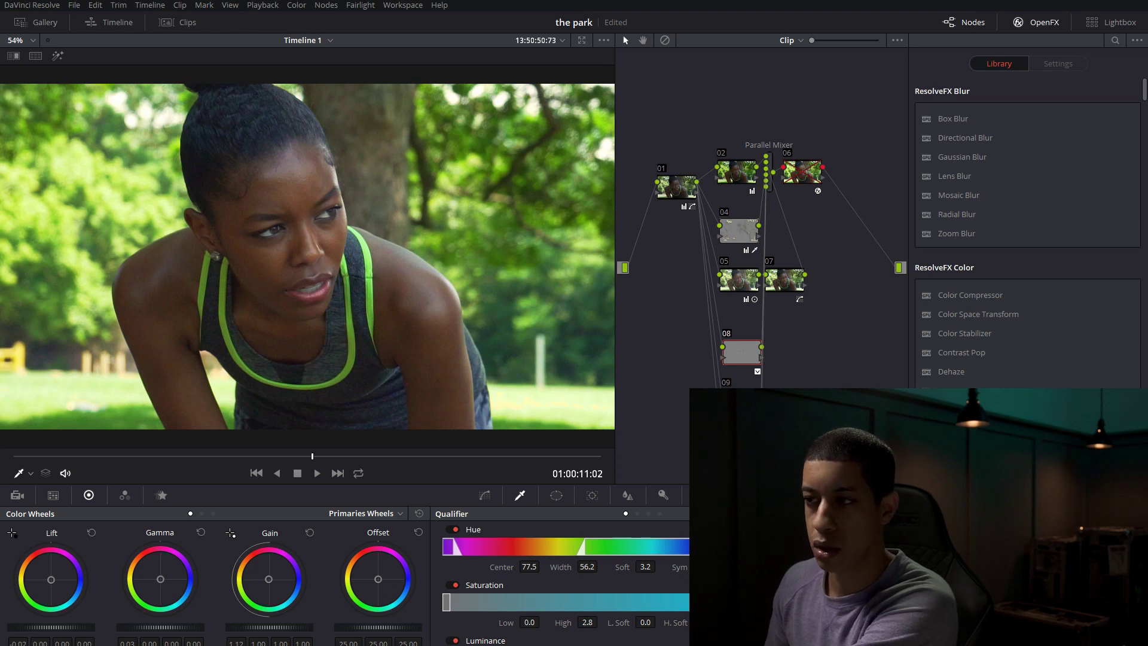
# Step through nodes 09 and 10, and delete the disabled False Color node after the Parallel Mixer.
pyautogui.hotkey('shift', "'")
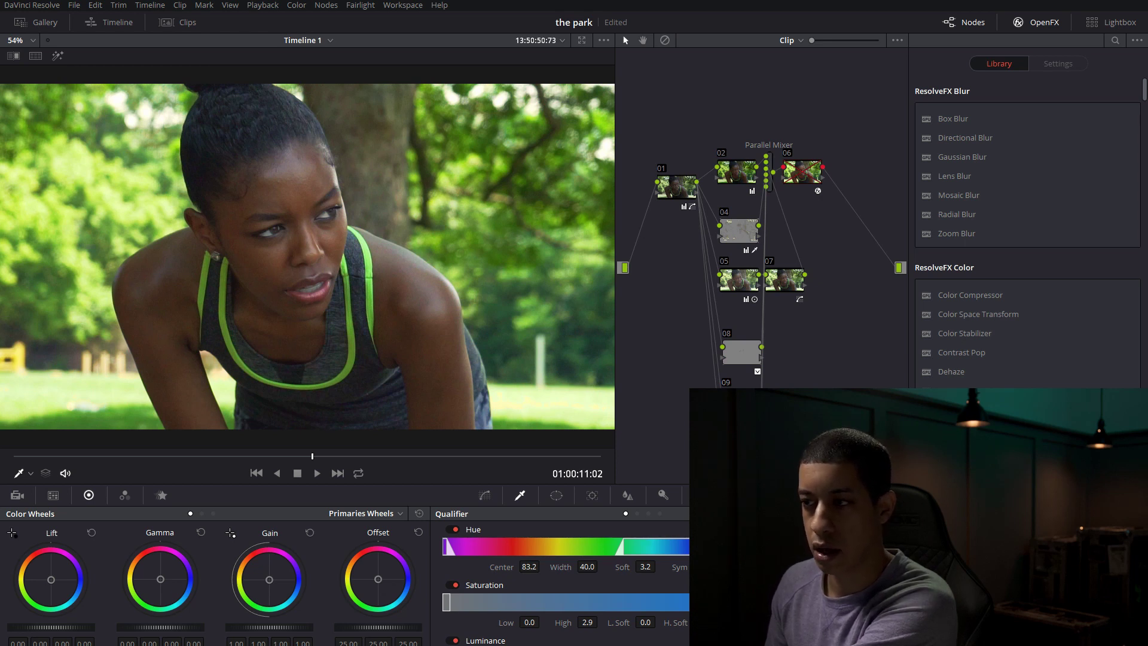
pyautogui.hotkey('shift', "'")
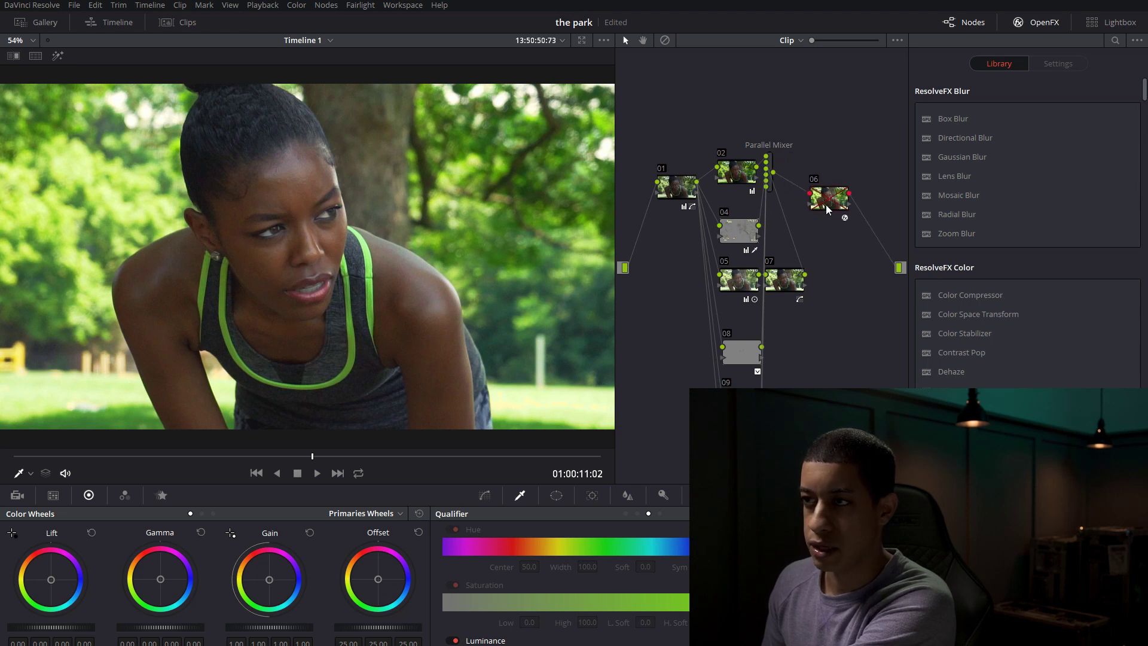
pyautogui.click(835, 207)
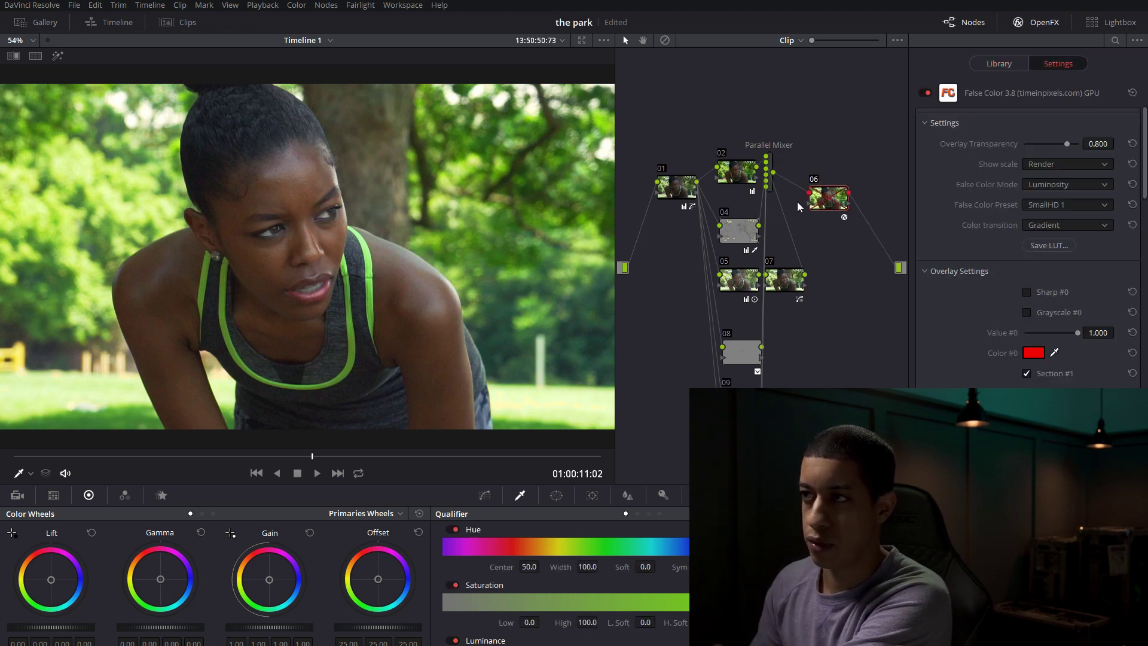
pyautogui.press('Delete')
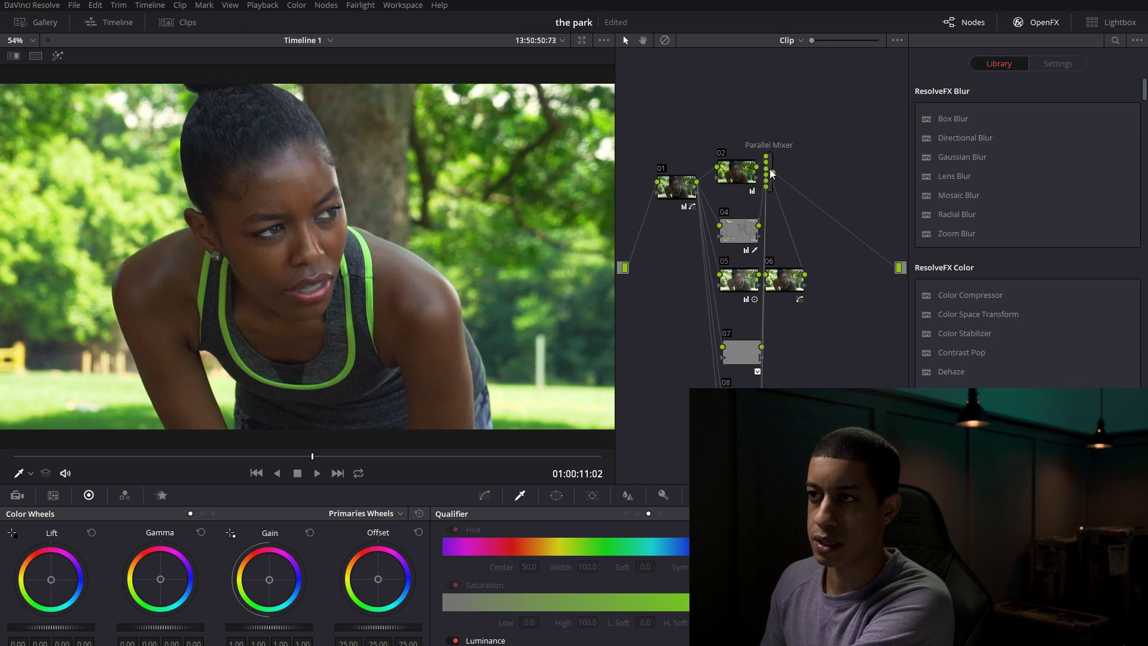